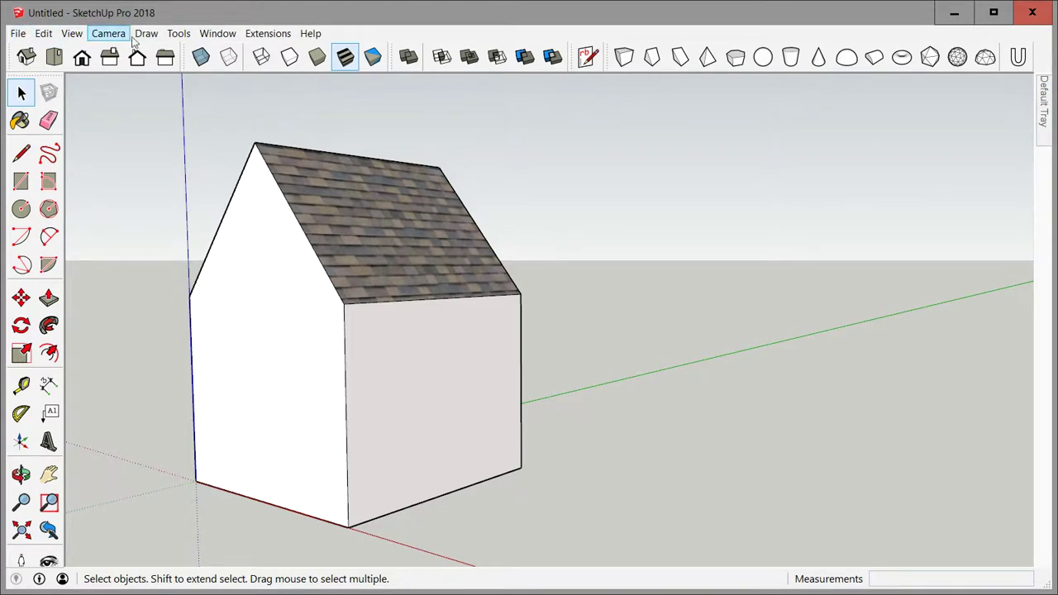
# Check the Window menu, then show the File > Upload to Sketchfab submenu
pyautogui.click(266, 34)
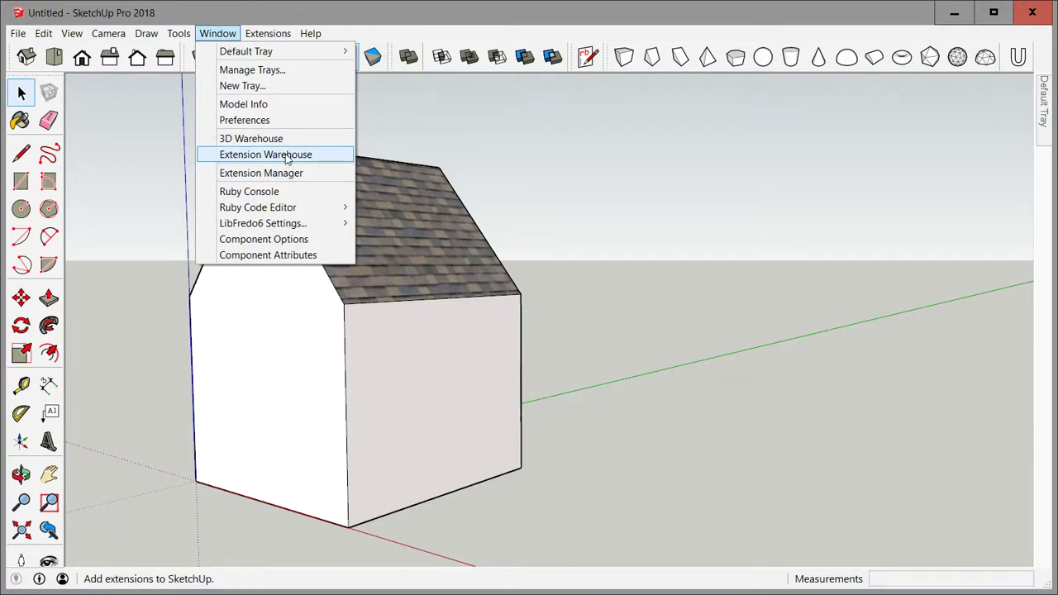
pyautogui.click(459, 154)
pyautogui.click(17, 33)
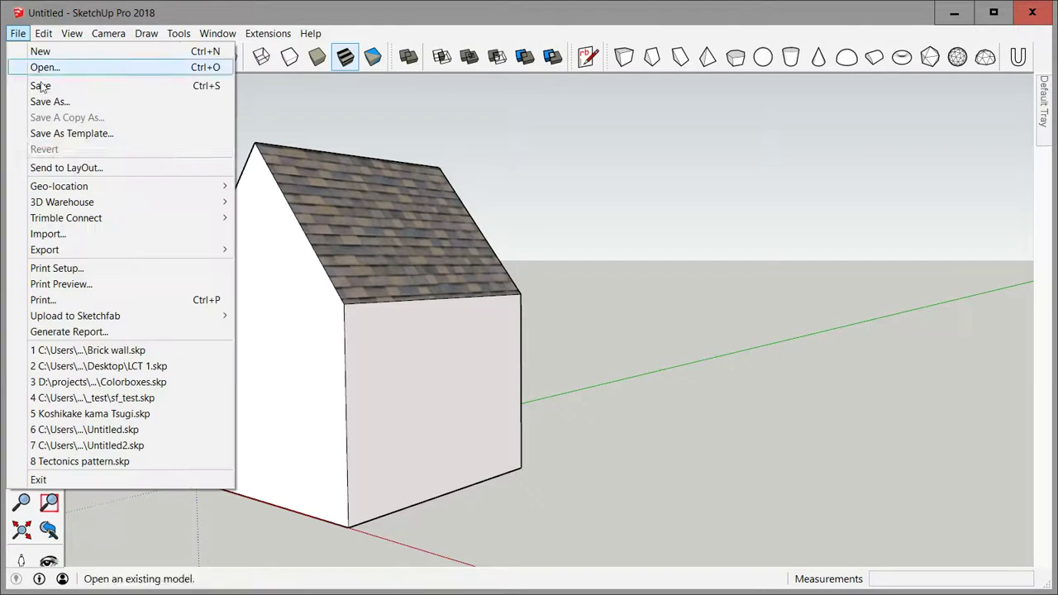
pyautogui.moveTo(153, 316)
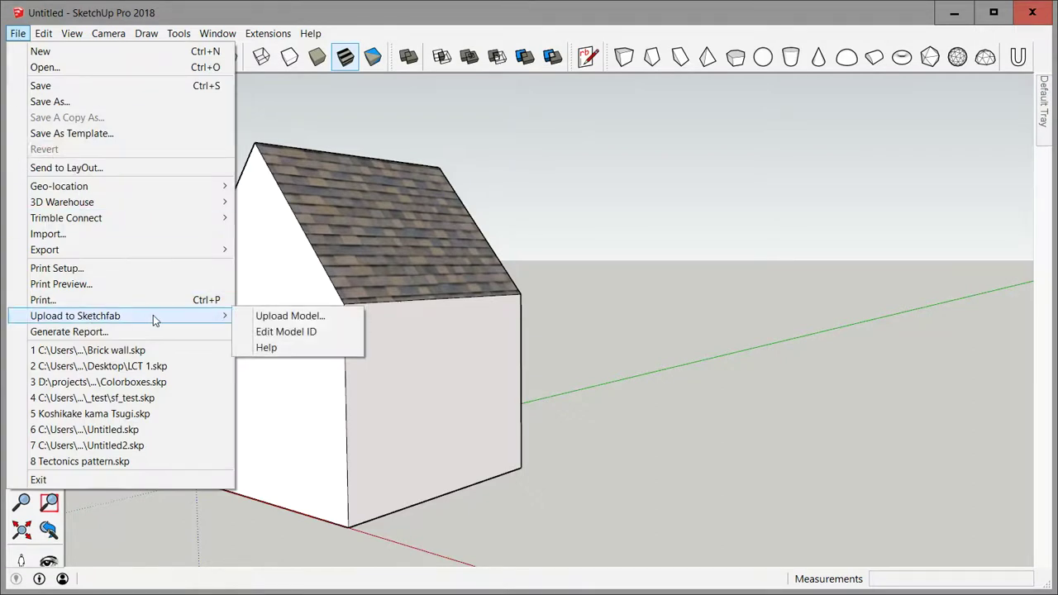
# Start the Sketchfab upload with title 'Test' and tags 'sketchup house'
pyautogui.click(325, 318)
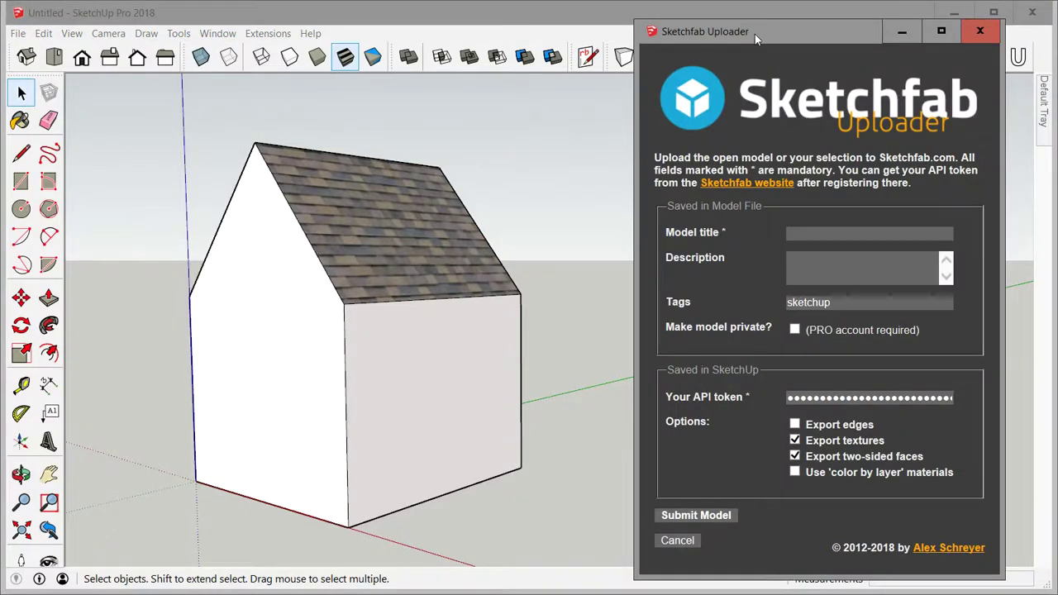
pyautogui.moveTo(755, 34); pyautogui.dragTo(745, 33)
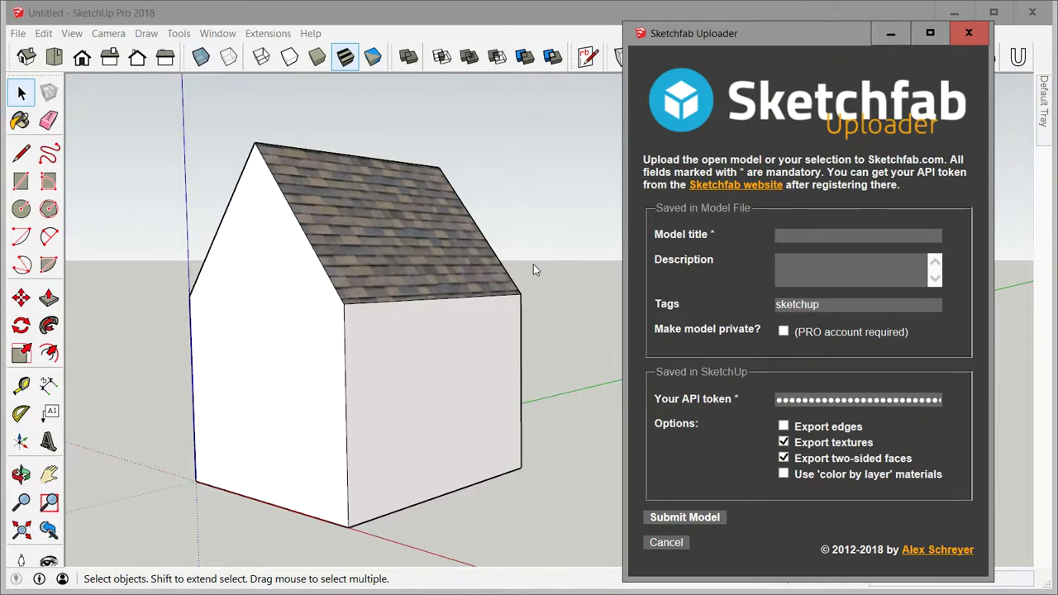
pyautogui.click(800, 235)
pyautogui.write('Test')
pyautogui.moveTo(813, 232); pyautogui.dragTo(752, 250)
pyautogui.click(802, 266)
pyautogui.click(841, 304)
pyautogui.write('house')
# Leave Make model private unchecked and submit the model
pyautogui.click(783, 331)
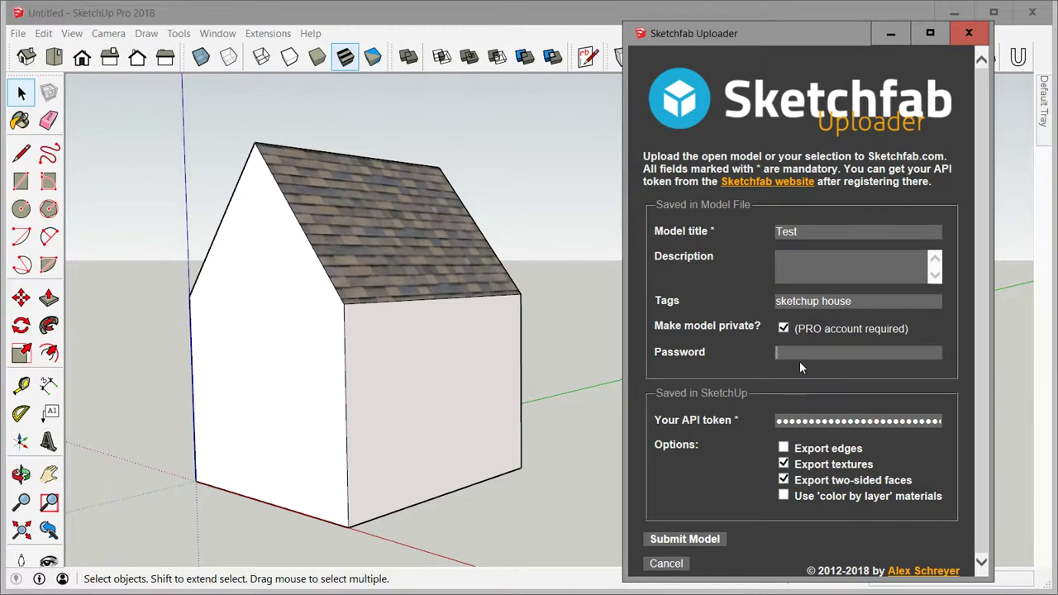
pyautogui.click(785, 329)
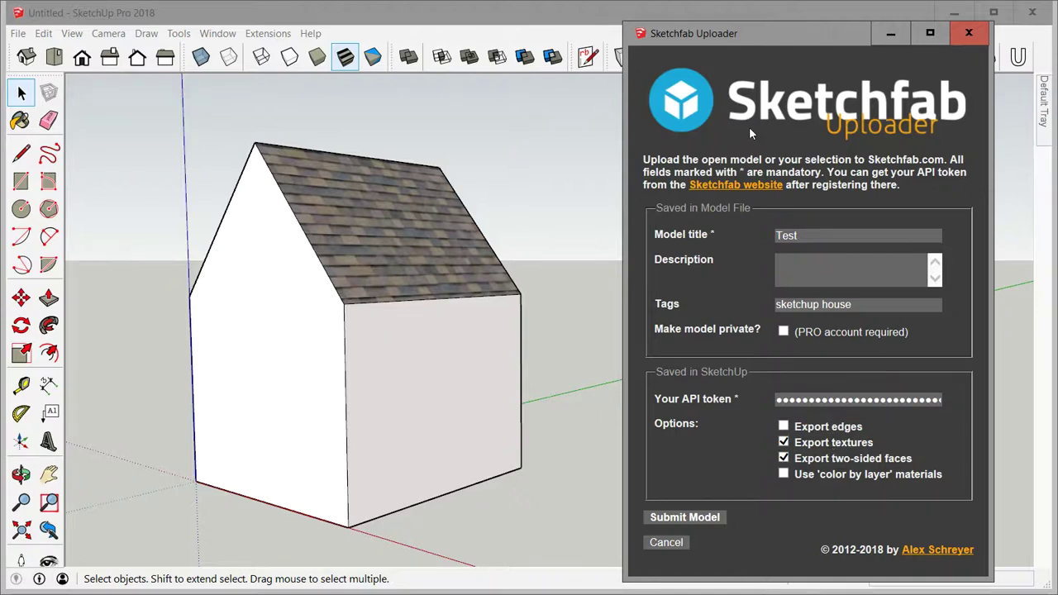
pyautogui.click(680, 518)
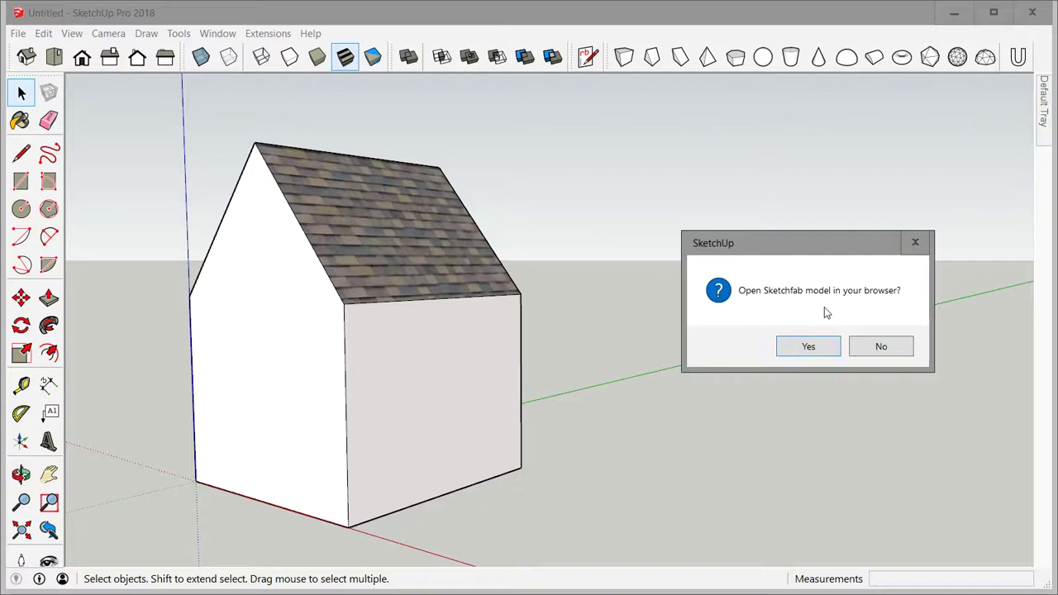
# Accept opening the Test model in the browser and bring Chrome into view
pyautogui.click(792, 345)
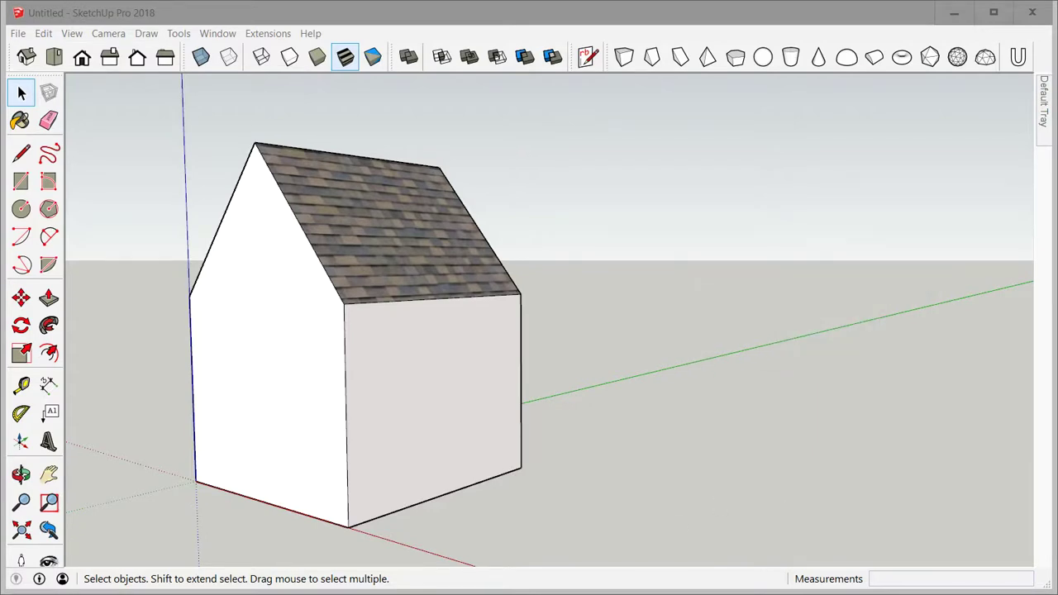
pyautogui.moveTo(529, 594); pyautogui.dragTo(510, 22)
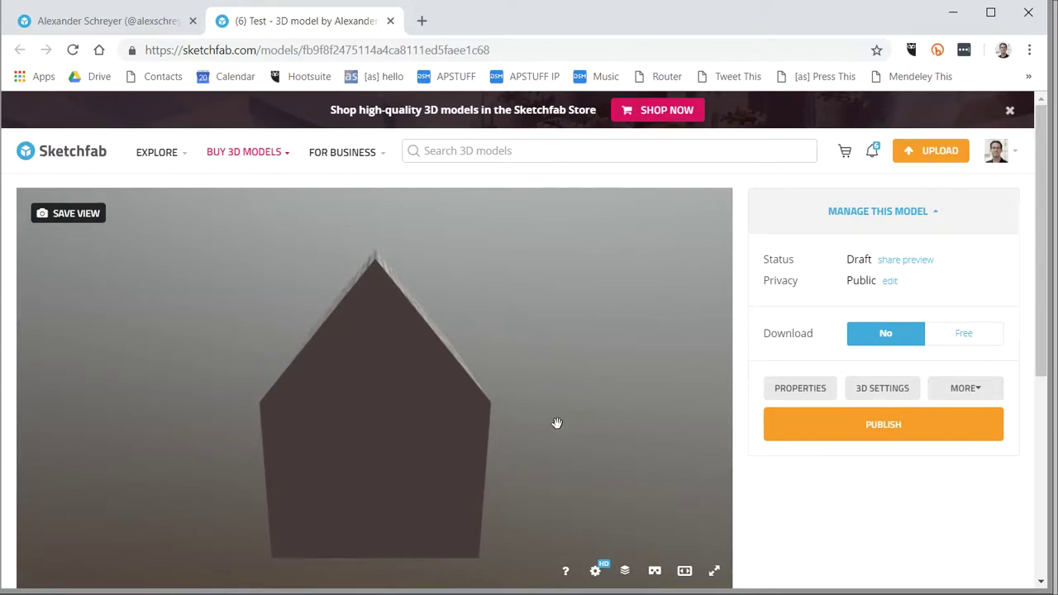
pyautogui.moveTo(557, 425); pyautogui.dragTo(477, 416)
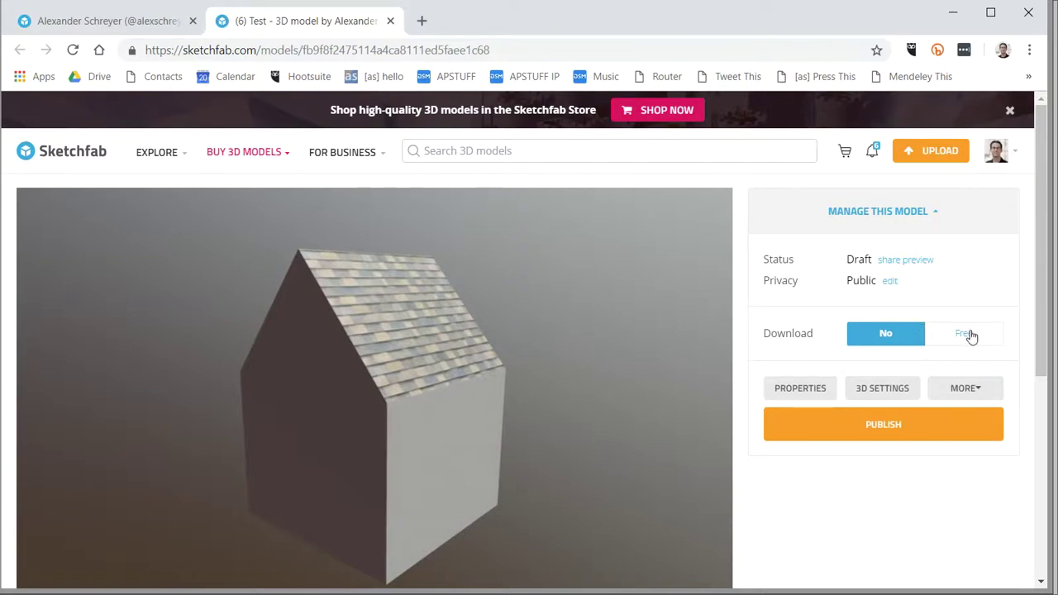
pyautogui.click(964, 388)
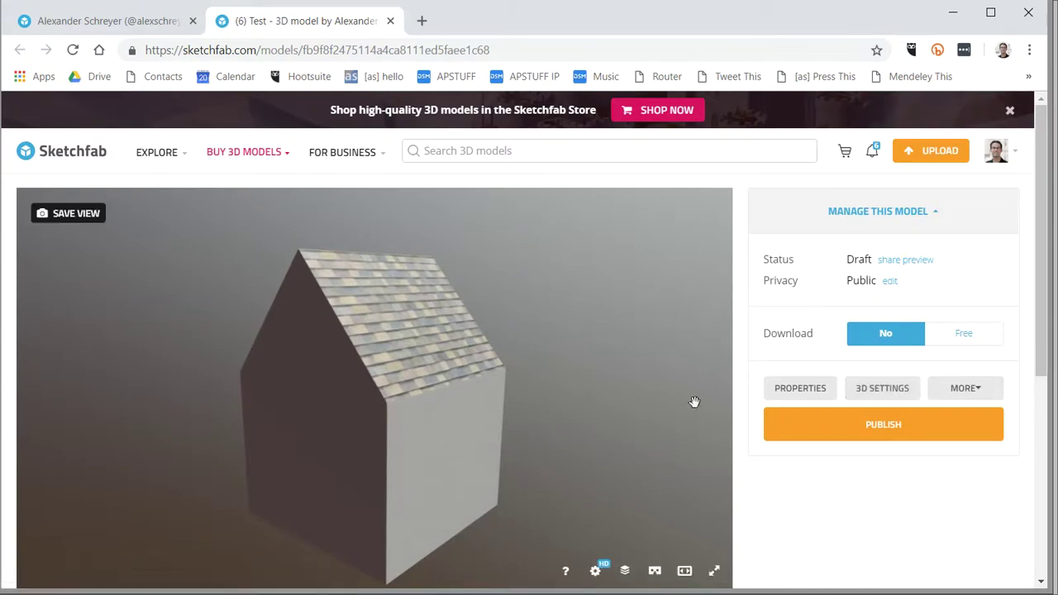
# Open the Test model's 3D settings editor and orbit to show the roof
pyautogui.click(887, 392)
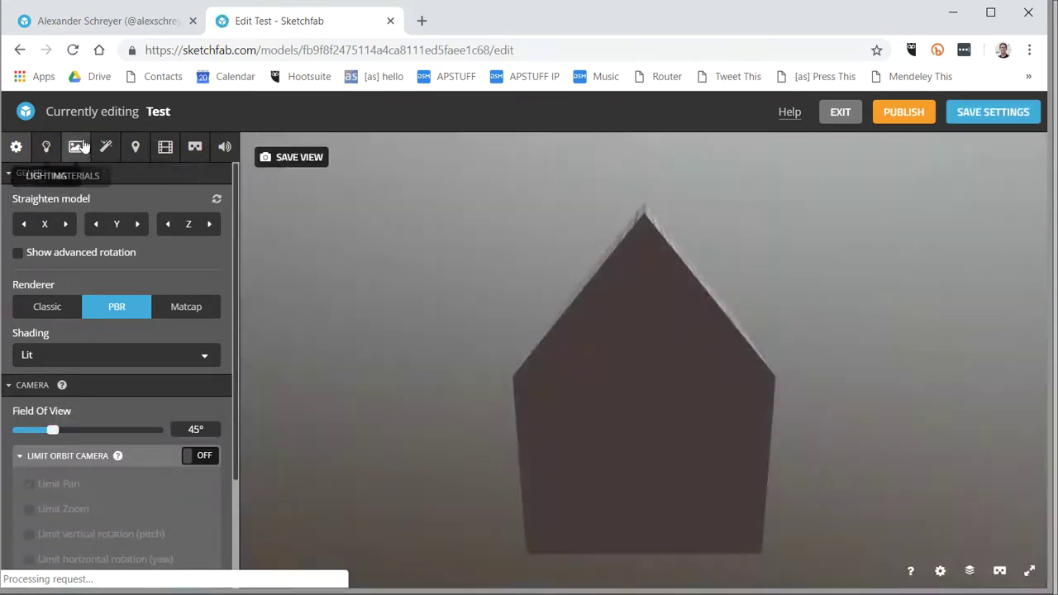
pyautogui.moveTo(818, 364); pyautogui.dragTo(755, 355)
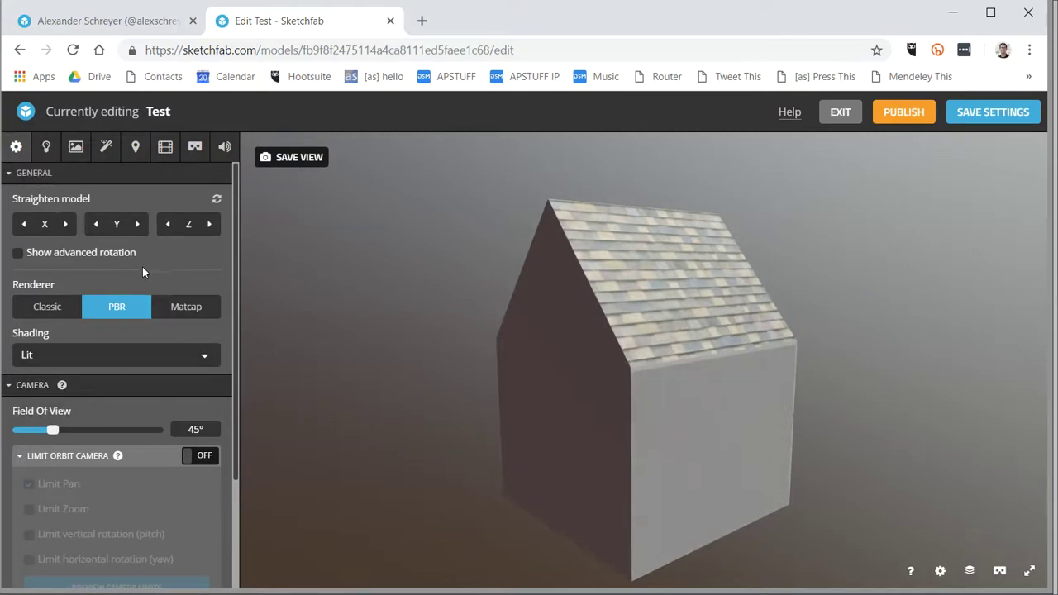
pyautogui.scroll(-2, 79, 430)
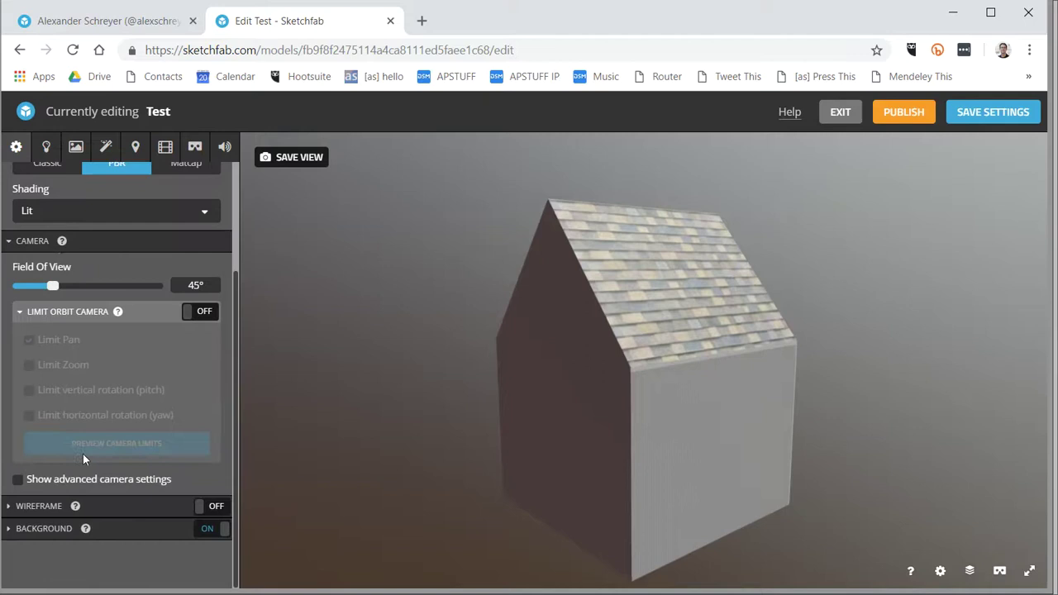
pyautogui.scroll(2, 182, 469)
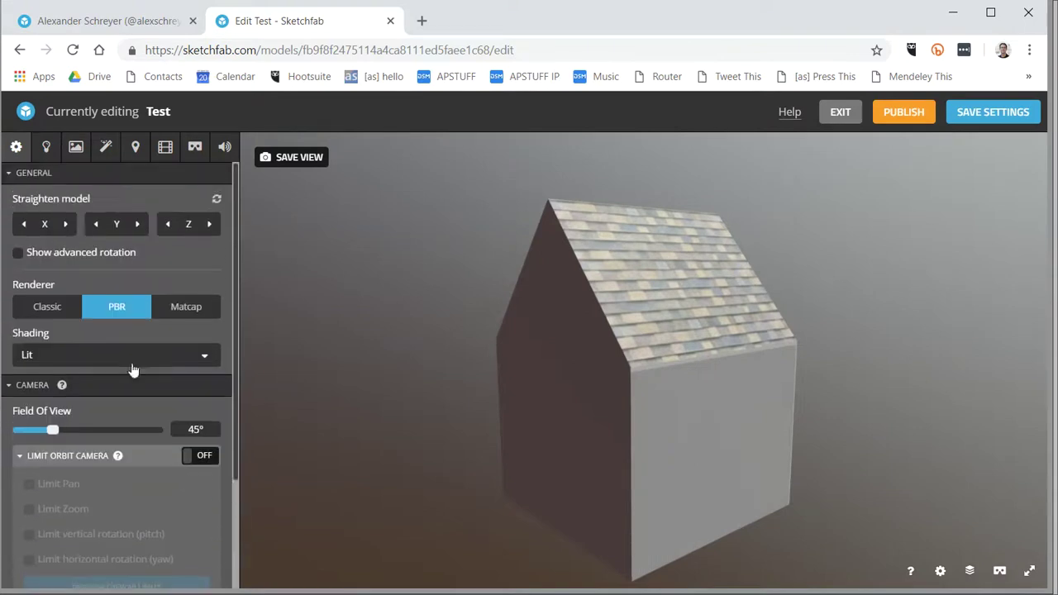
# Switch scene lights ON and apply the Default lighting preset
pyautogui.click(48, 147)
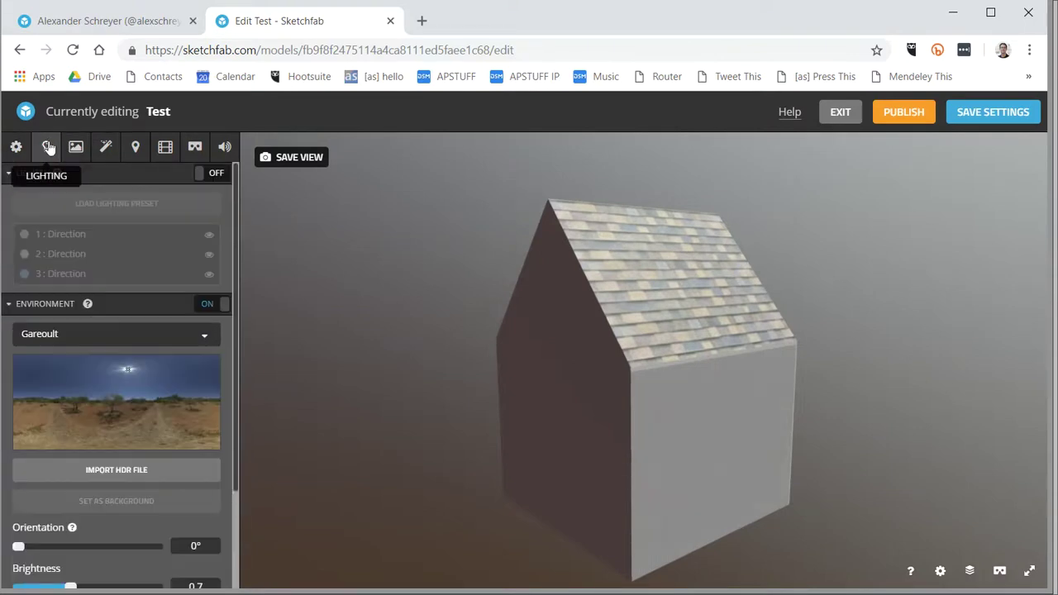
pyautogui.click(216, 175)
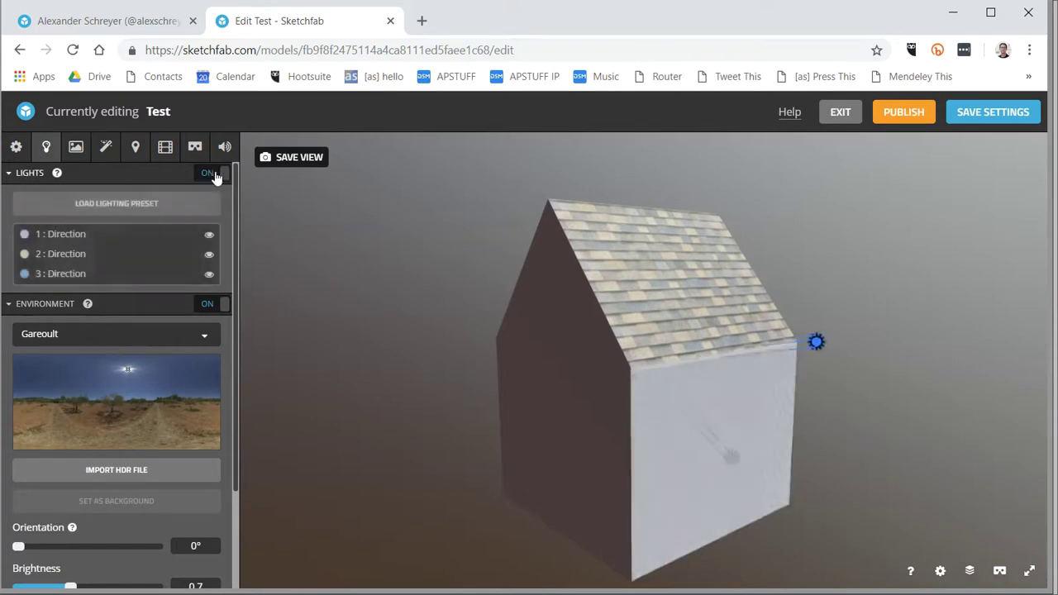
pyautogui.click(111, 204)
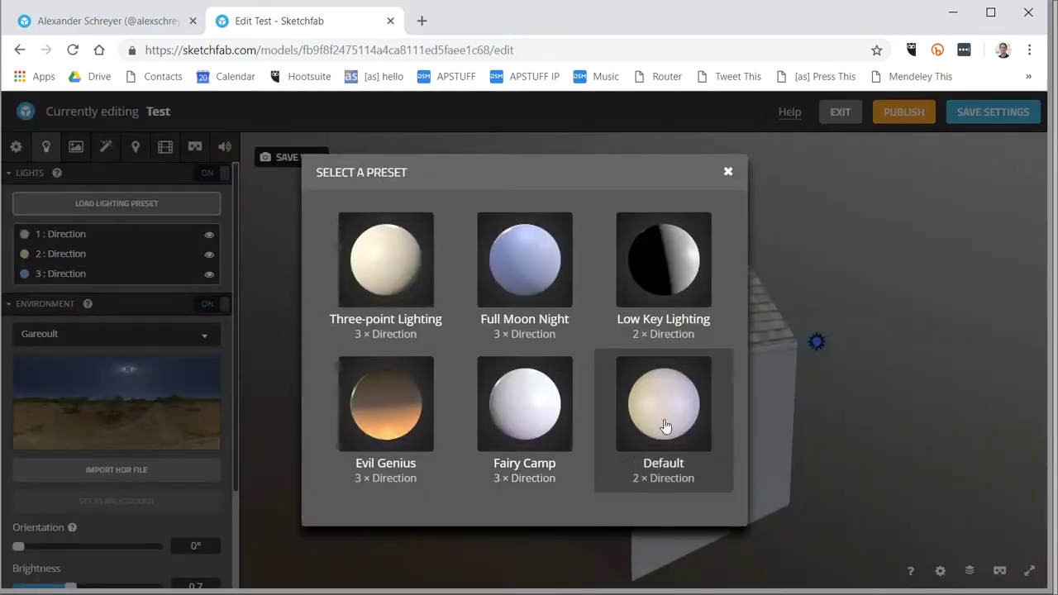
pyautogui.click(665, 420)
pyautogui.moveTo(574, 340); pyautogui.dragTo(521, 410)
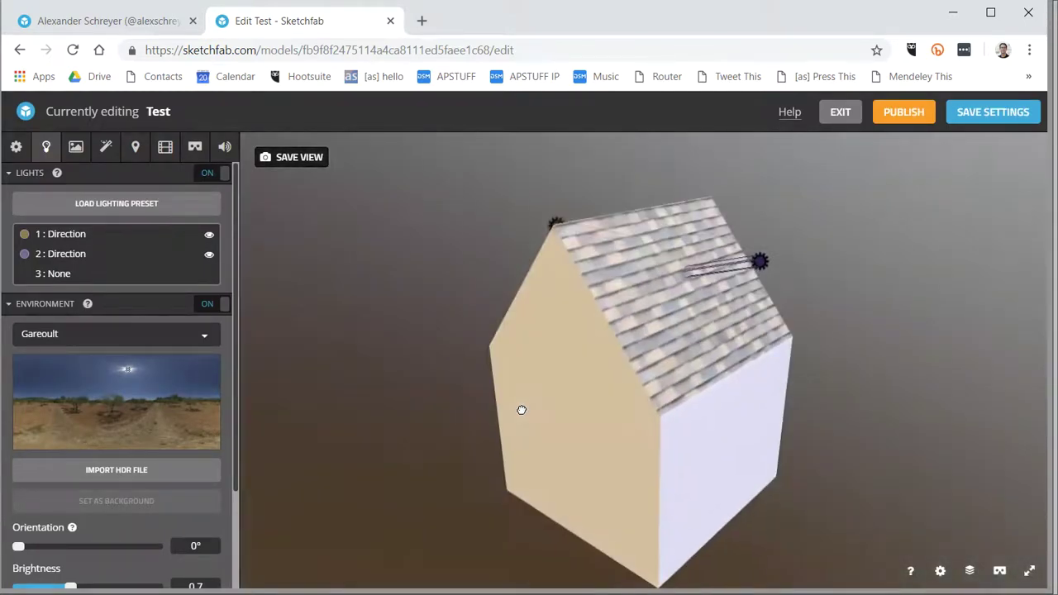
# Pick the _0010_Snow wall material and enable opacity to make the walls semi-transparent
pyautogui.click(77, 146)
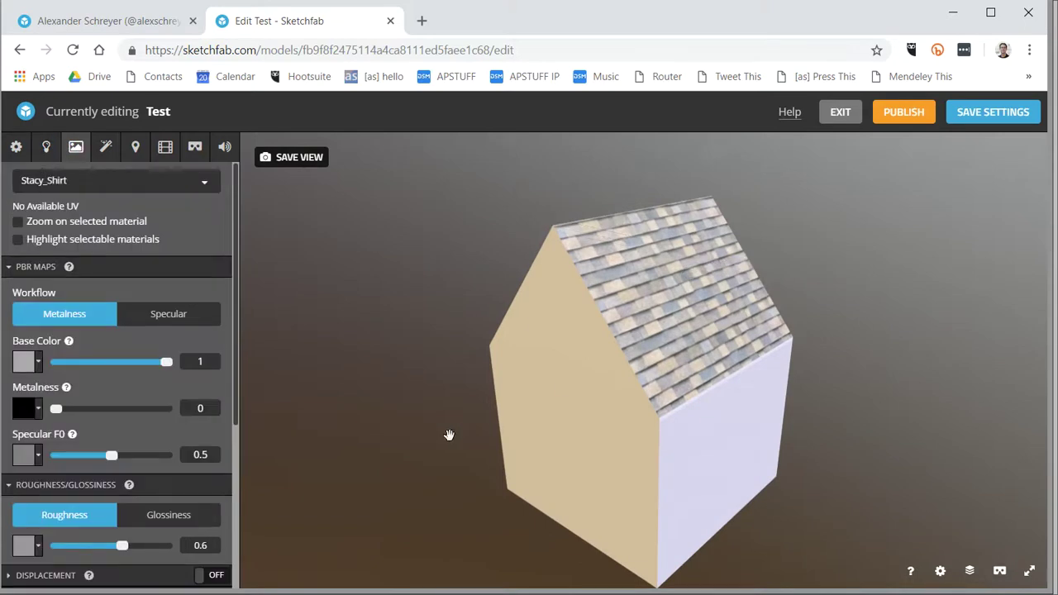
pyautogui.moveTo(450, 435)
pyautogui.mouseDown()
pyautogui.moveTo(478, 417)
pyautogui.moveTo(456, 418)
pyautogui.mouseUp()
pyautogui.click(631, 414)
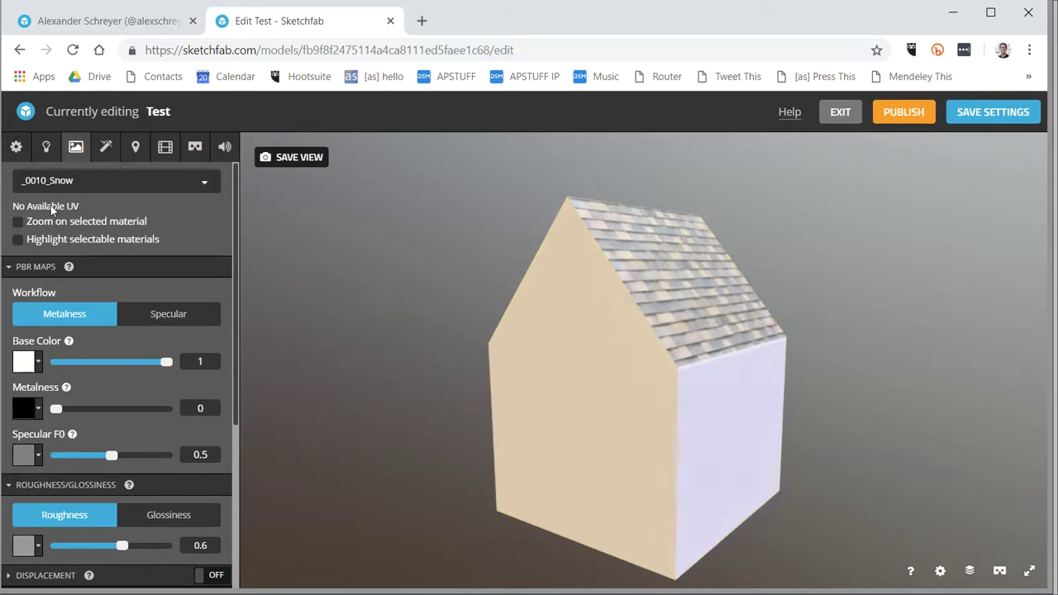
pyautogui.scroll(-3, 85, 430)
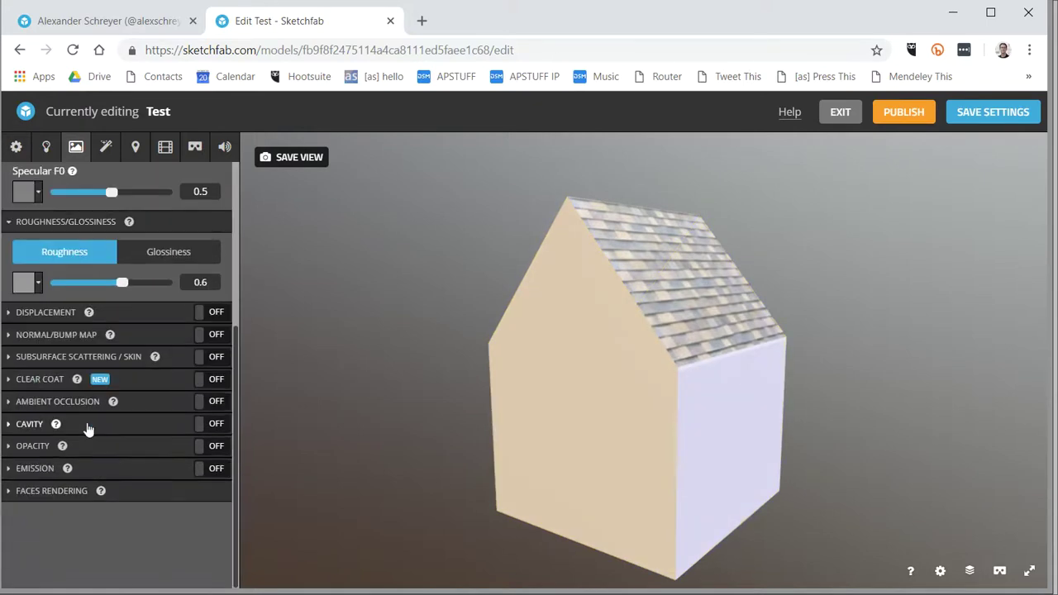
pyautogui.click(33, 446)
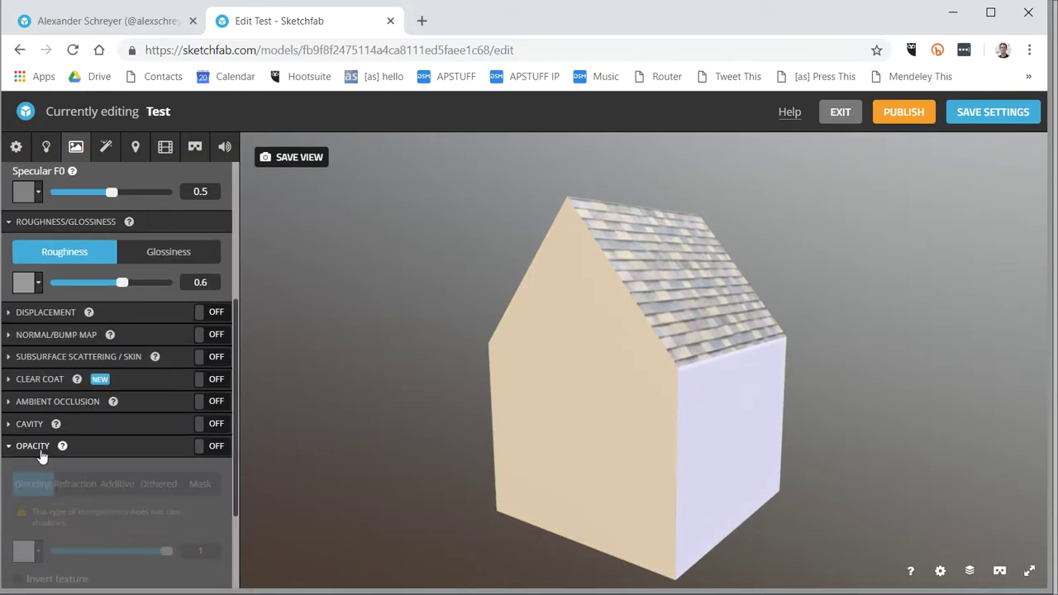
pyautogui.click(215, 446)
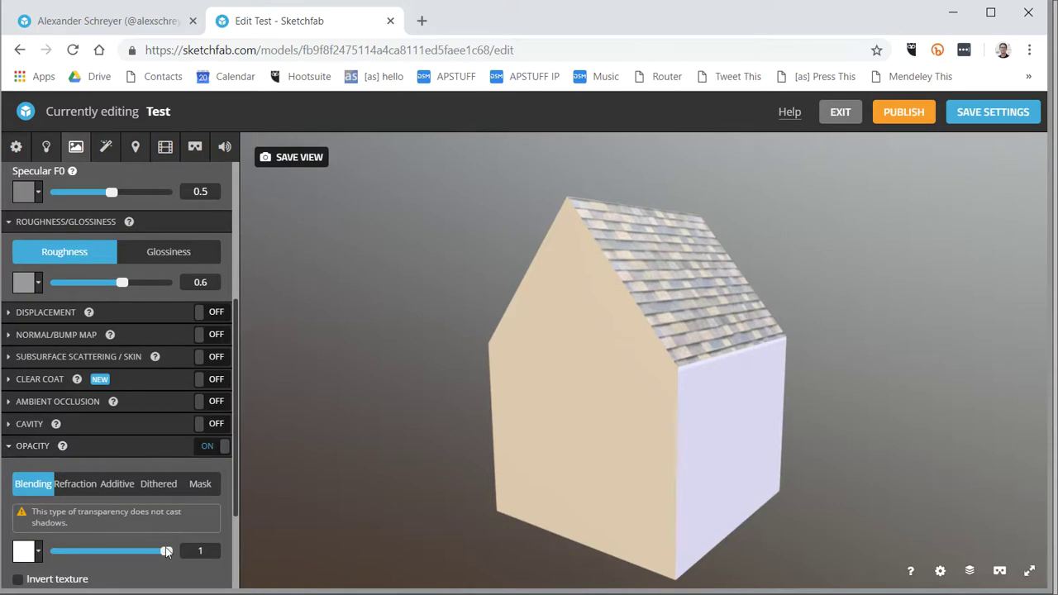
pyautogui.moveTo(167, 553); pyautogui.dragTo(117, 557)
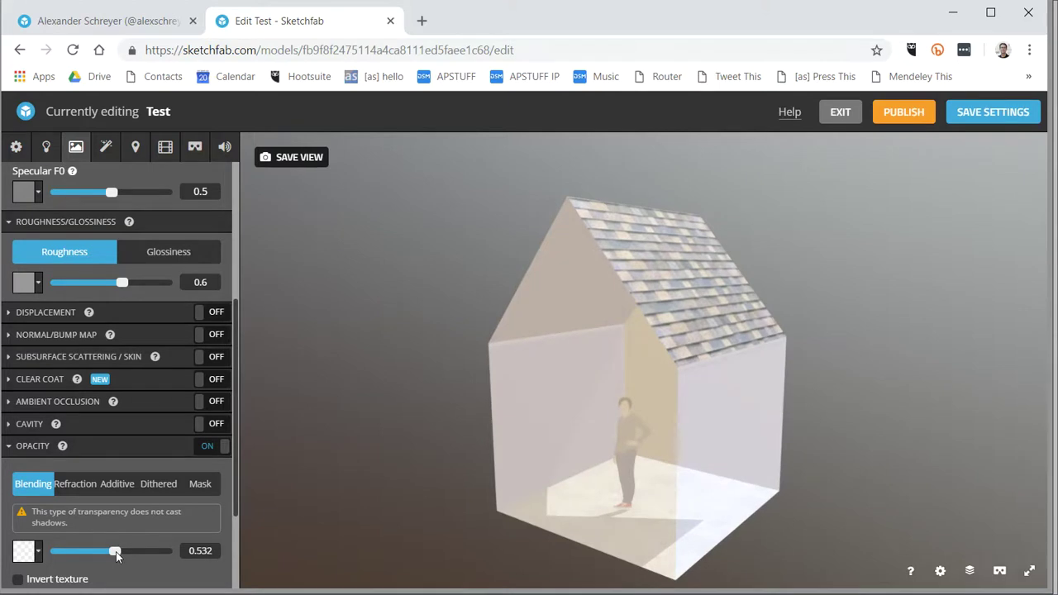
pyautogui.moveTo(701, 474); pyautogui.dragTo(439, 464)
# Set Metalness 0.782, Specular F0 0.697 and Glossiness 0.752, then orbit to check the shine
pyautogui.scroll(4, 103, 373)
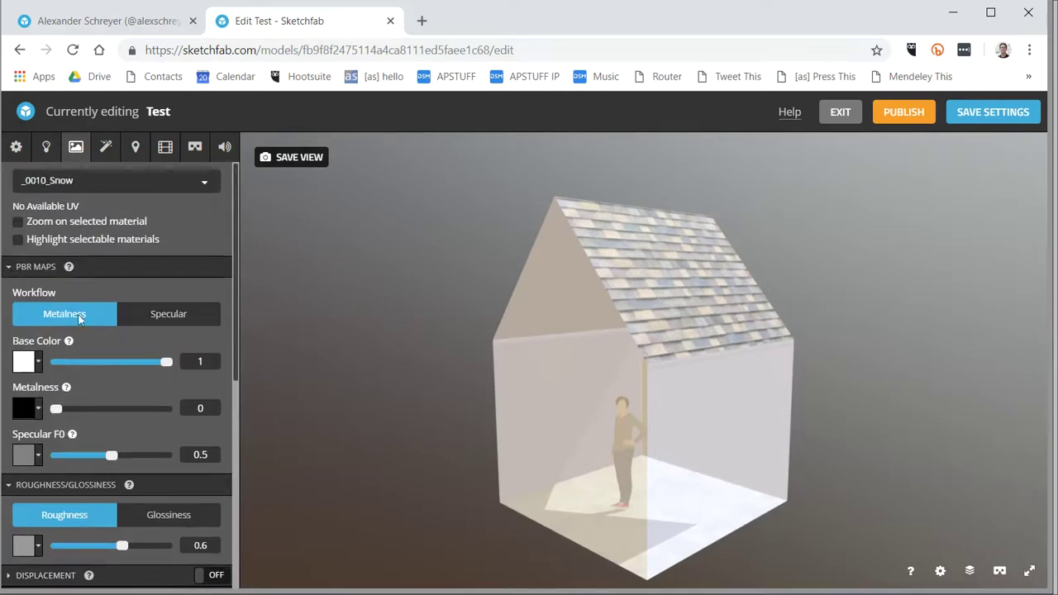
pyautogui.moveTo(55, 410); pyautogui.dragTo(145, 411)
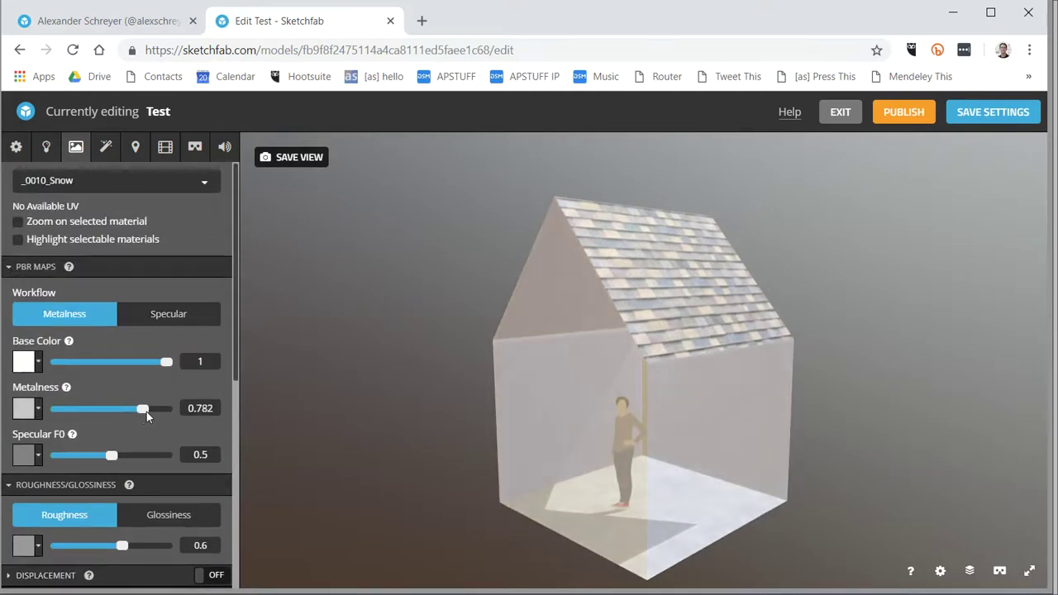
pyautogui.moveTo(112, 458); pyautogui.dragTo(132, 454)
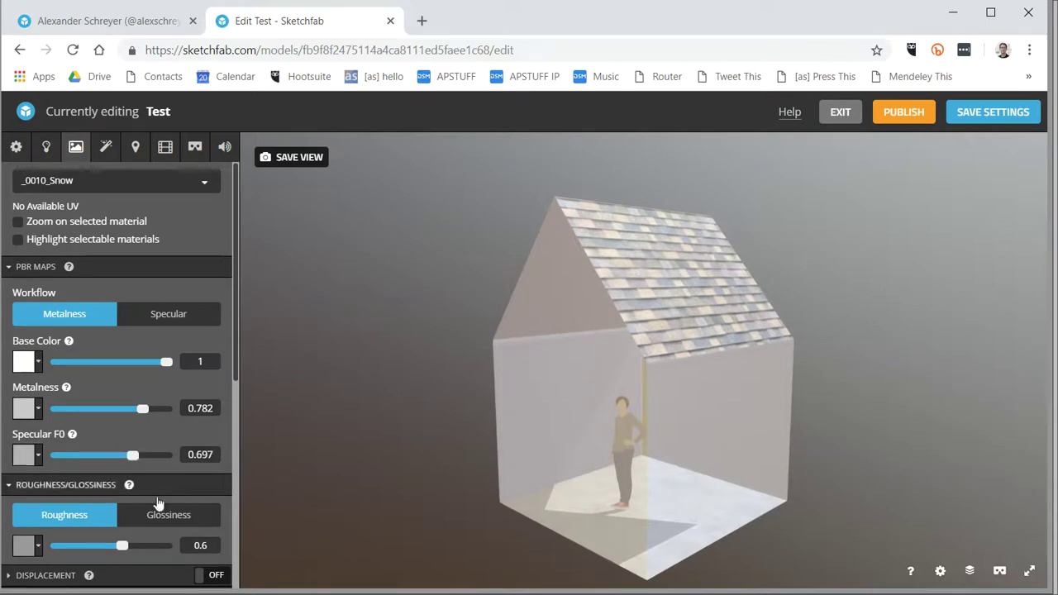
pyautogui.click(146, 521)
pyautogui.moveTo(122, 546)
pyautogui.mouseDown()
pyautogui.moveTo(80, 546)
pyautogui.moveTo(141, 548)
pyautogui.mouseUp()
pyautogui.moveTo(582, 499)
pyautogui.mouseDown()
pyautogui.moveTo(579, 447)
pyautogui.moveTo(513, 459)
pyautogui.moveTo(590, 478)
pyautogui.moveTo(564, 468)
pyautogui.moveTo(577, 470)
pyautogui.mouseUp()
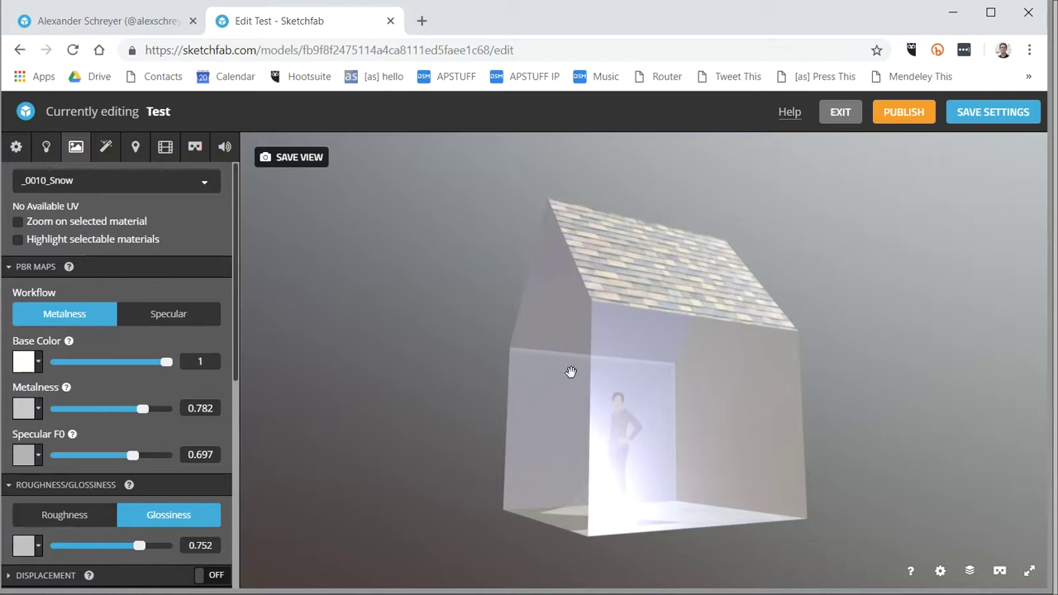
pyautogui.moveTo(570, 371)
pyautogui.mouseDown()
pyautogui.moveTo(757, 391)
pyautogui.moveTo(788, 342)
pyautogui.moveTo(648, 353)
pyautogui.moveTo(609, 404)
pyautogui.moveTo(621, 430)
pyautogui.moveTo(595, 402)
pyautogui.moveTo(617, 375)
pyautogui.moveTo(706, 383)
pyautogui.moveTo(633, 409)
pyautogui.mouseUp()
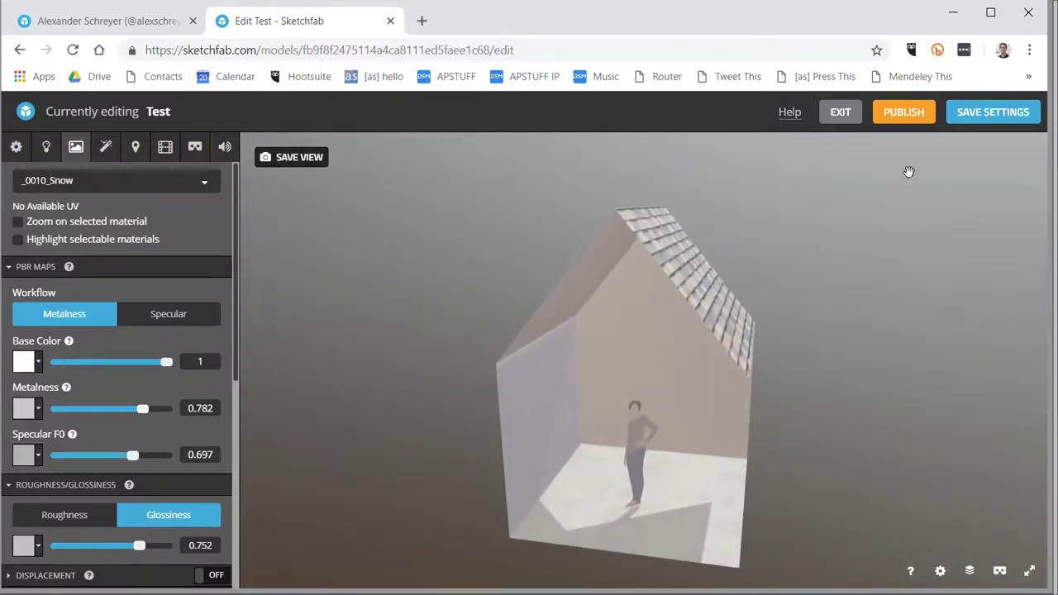
# Save the 3D settings, exit the editor and expand Manage This Model
pyautogui.click(991, 116)
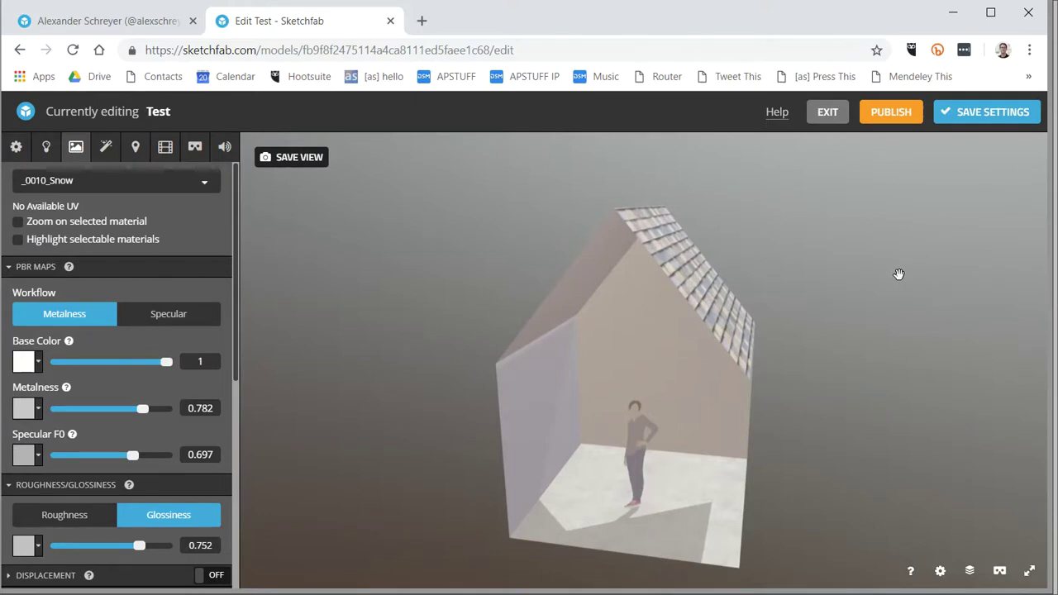
pyautogui.click(829, 114)
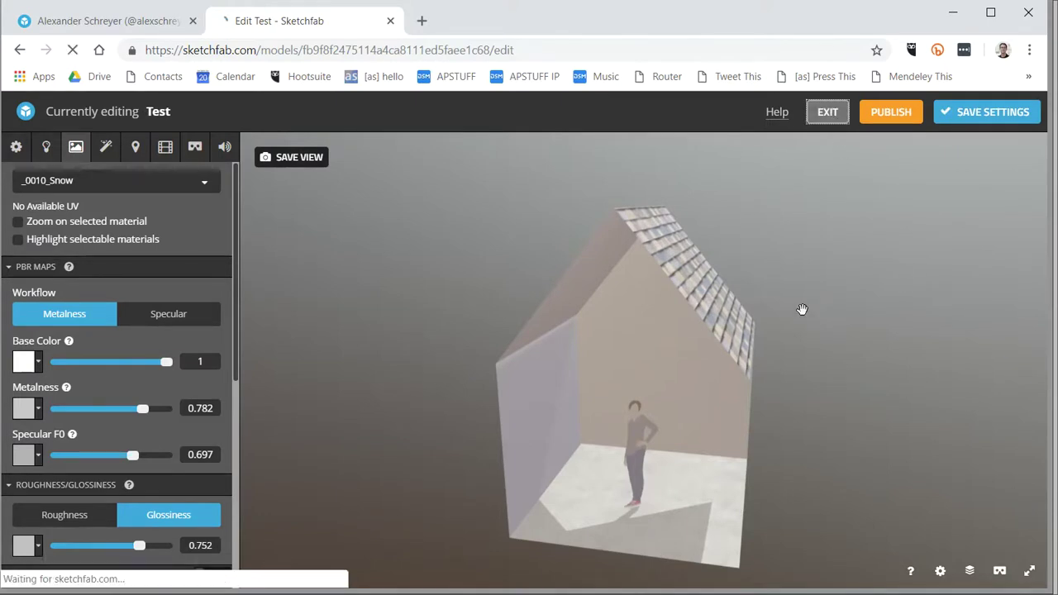
pyautogui.click(781, 185)
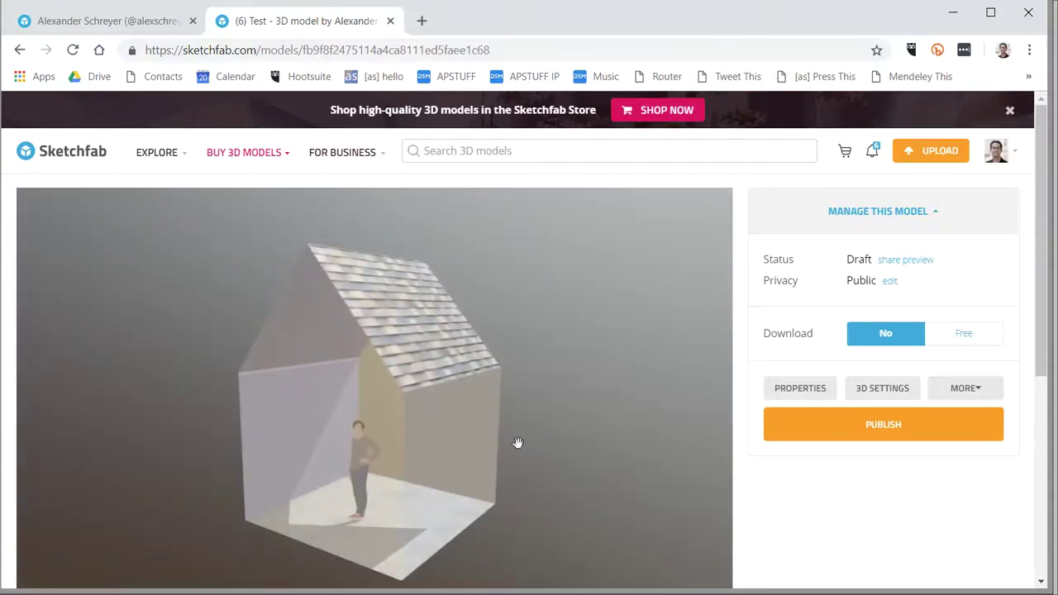
pyautogui.scroll(-1, 756, 402)
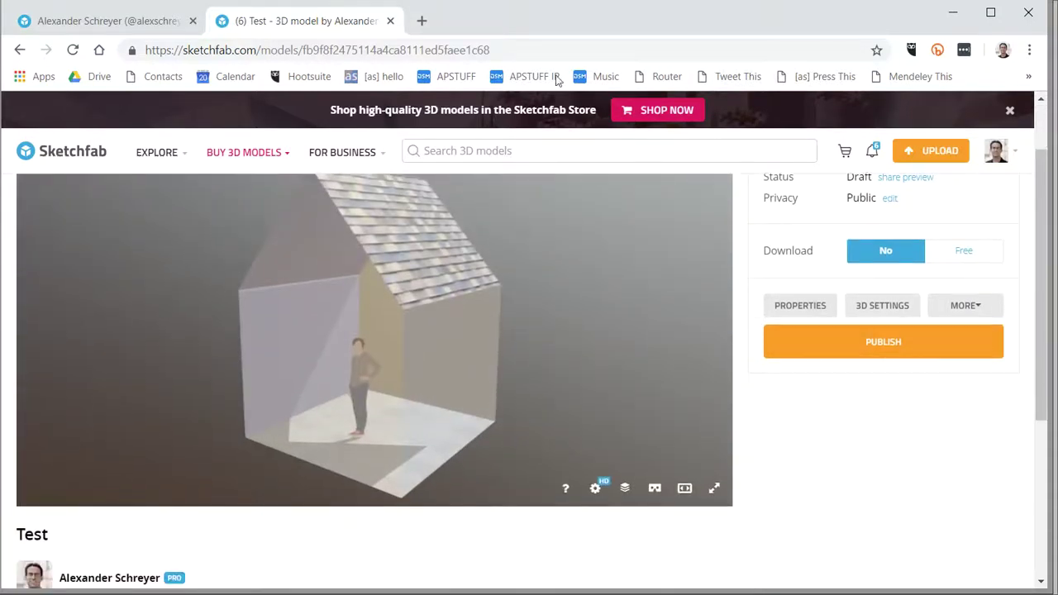
pyautogui.scroll(2, 721, 314)
pyautogui.scroll(1, 749, 305)
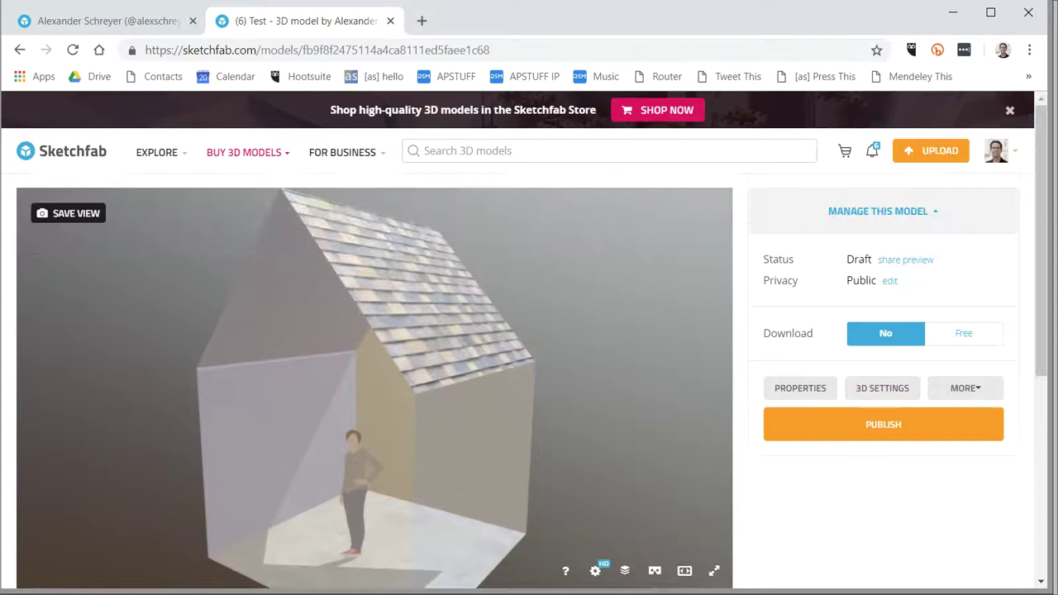
# Select the model ID in the address bar and move Chrome aside to reveal SketchUp
pyautogui.moveTo(461, 20); pyautogui.dragTo(490, 170)
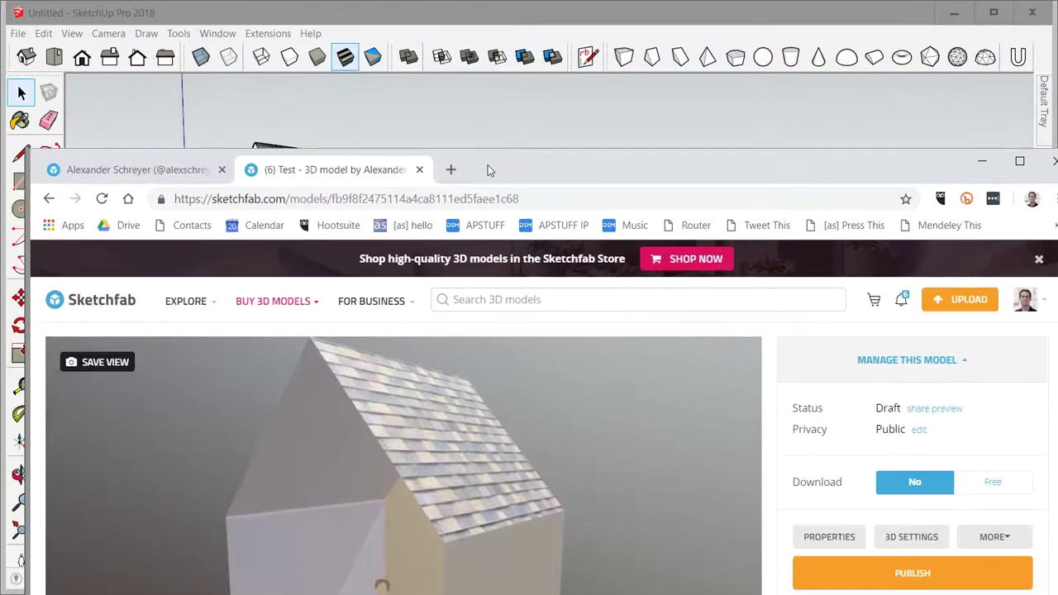
pyautogui.doubleClick(461, 199)
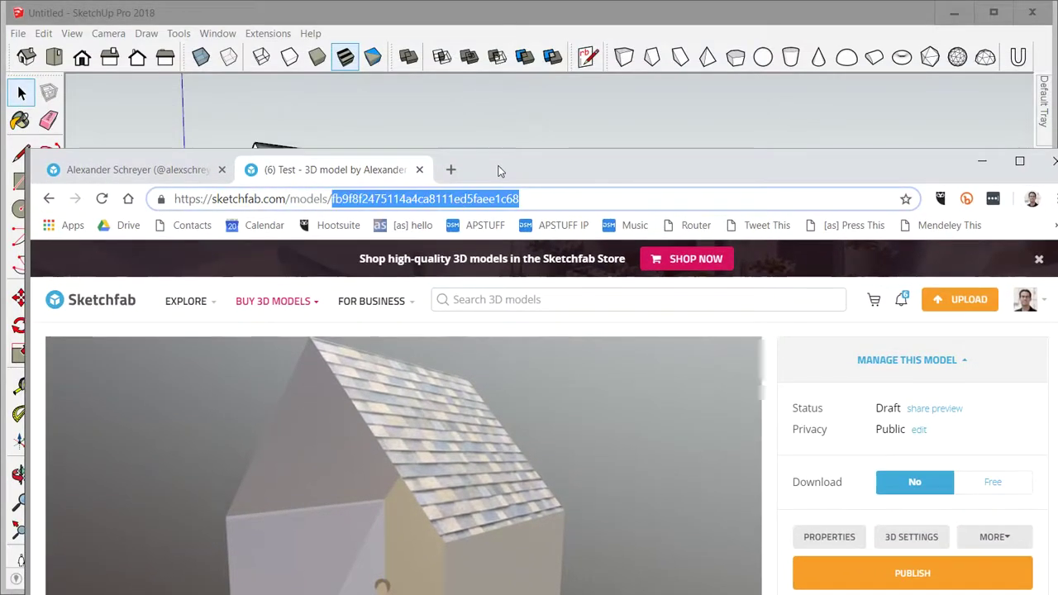
pyautogui.moveTo(505, 171)
pyautogui.mouseDown()
pyautogui.moveTo(554, 375)
pyautogui.moveTo(542, 594)
pyautogui.mouseUp()
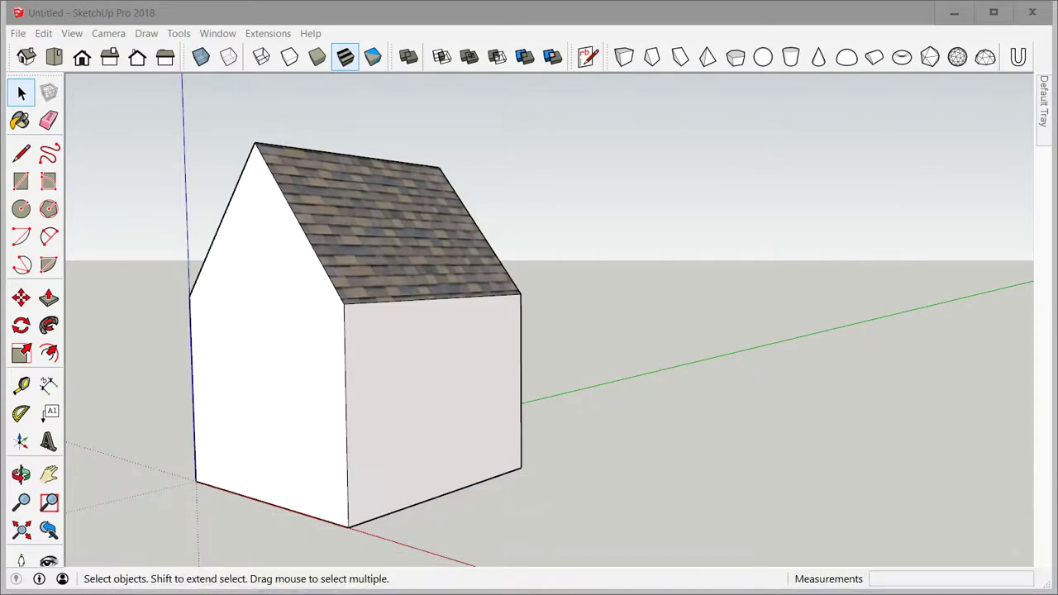
# Bring SketchUp forward and window-select the whole house
pyautogui.click(395, 8)
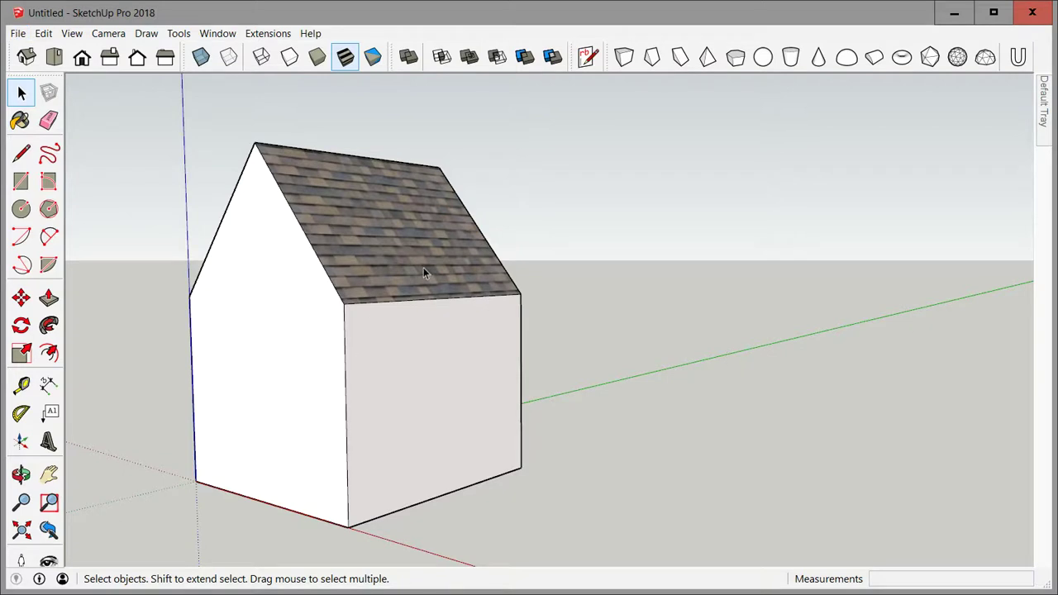
pyautogui.scroll(-3, 568, 234)
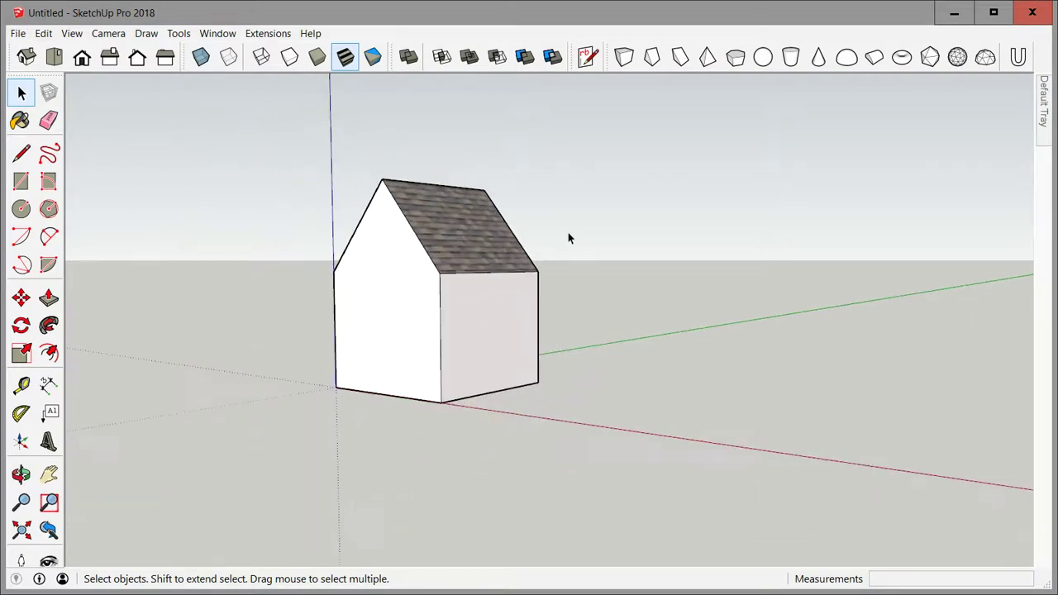
pyautogui.scroll(-2, 568, 238)
pyautogui.moveTo(356, 174); pyautogui.dragTo(312, 146, button='middle')
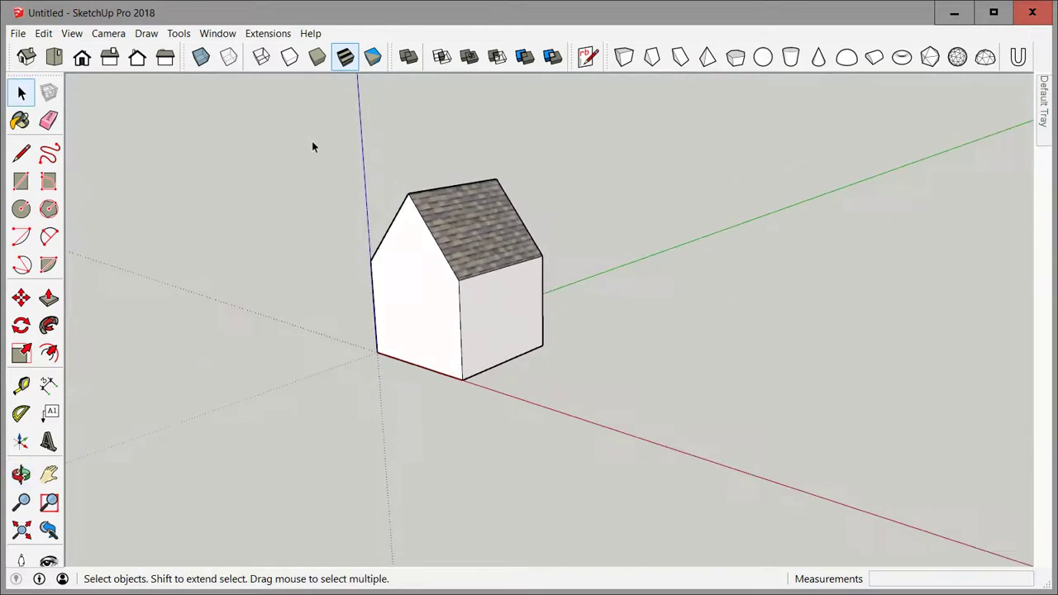
pyautogui.moveTo(307, 132); pyautogui.dragTo(561, 458)
# Copy the house with Move and Ctrl, placing it beside the original along the red axis
pyautogui.press('m')
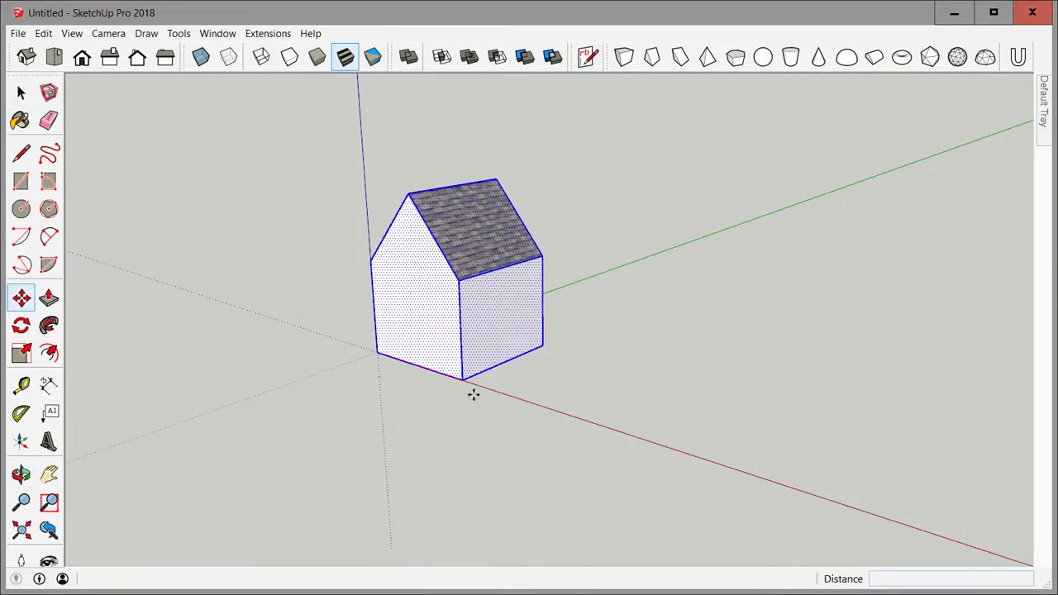
pyautogui.click(362, 378)
pyautogui.press('ctrl')
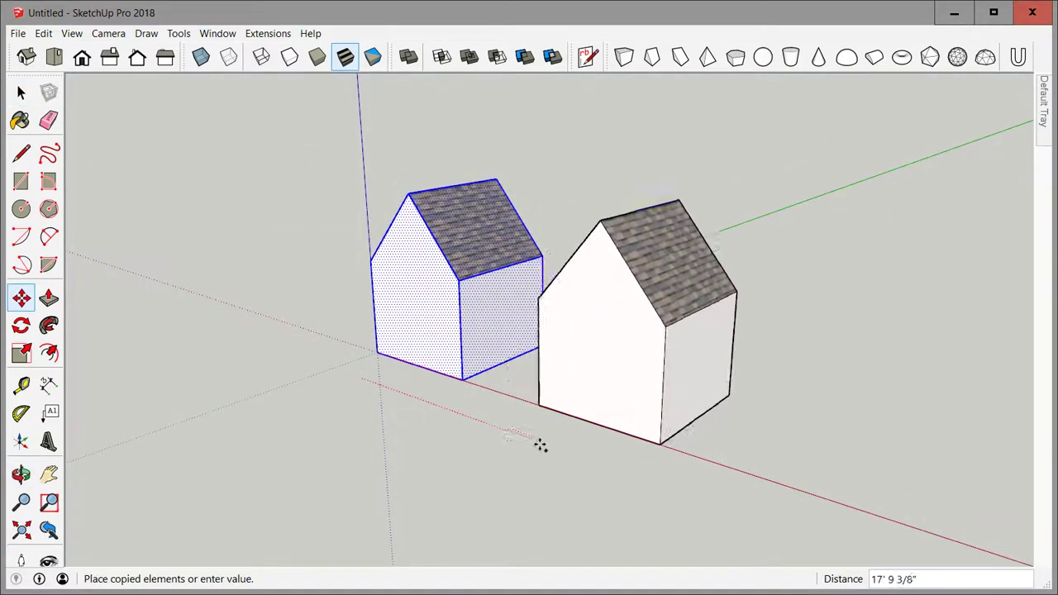
pyautogui.click(539, 444)
pyautogui.press('space')
pyautogui.scroll(2, 472, 403)
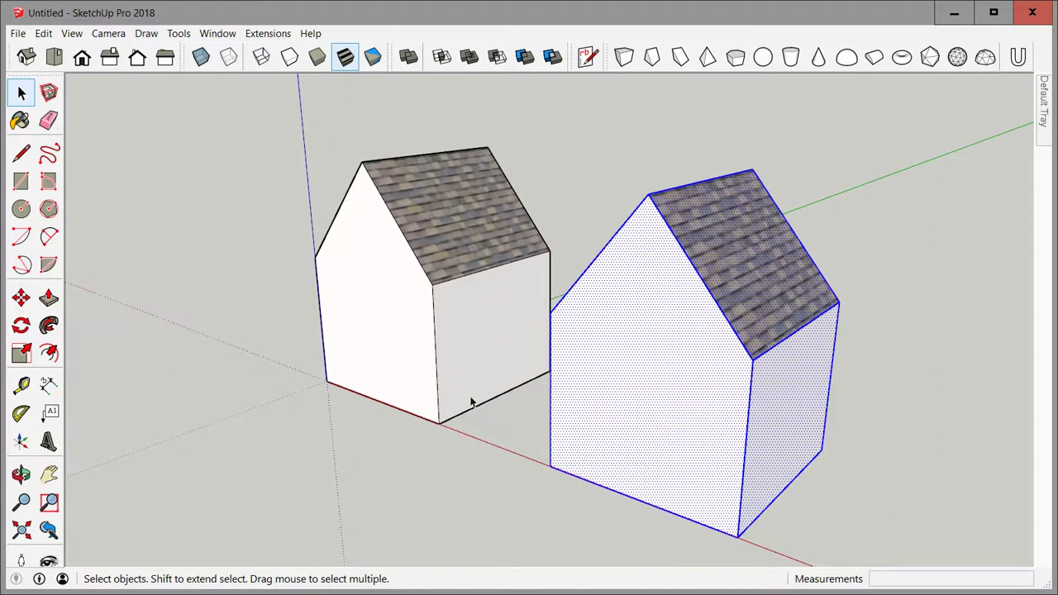
pyautogui.scroll(-2, 471, 403)
pyautogui.moveTo(451, 414); pyautogui.dragTo(365, 135, button='middle')
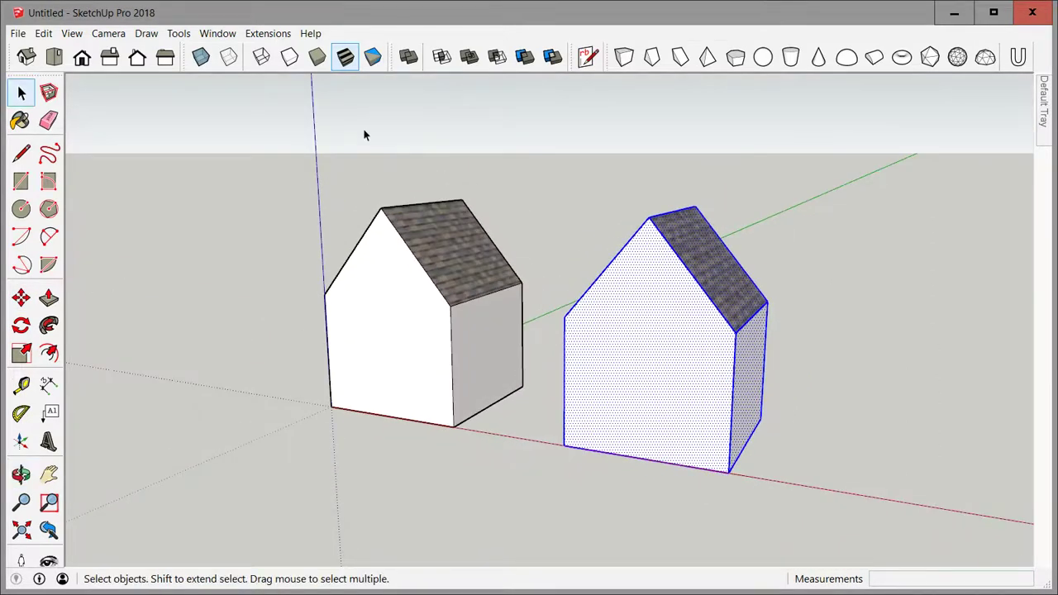
pyautogui.click(234, 165)
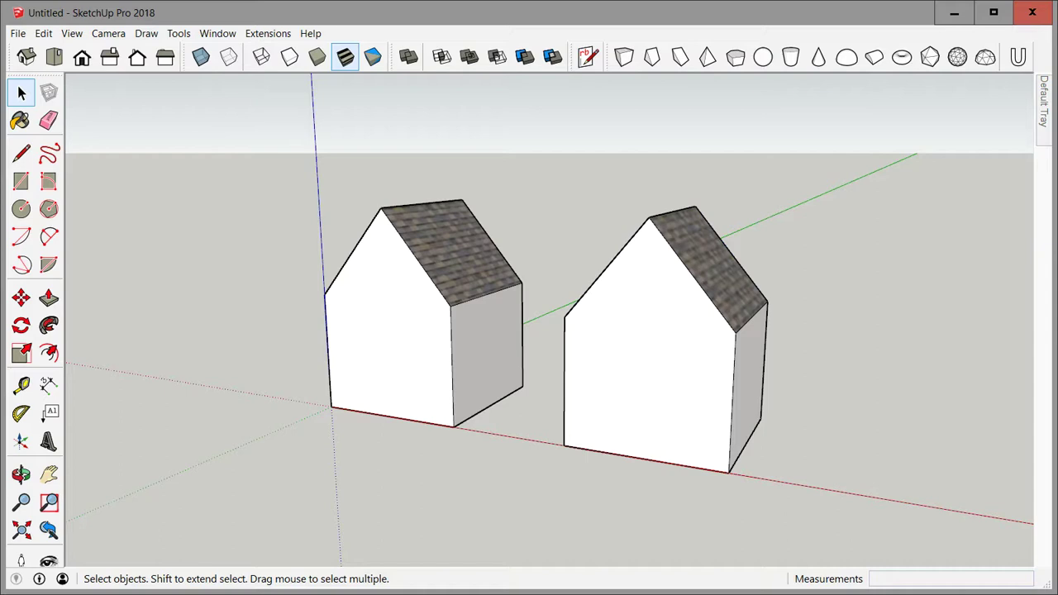
# Resubmit the two-house model titled 'Test' via File > Upload to Sketchfab > Upload Model
pyautogui.click(18, 33)
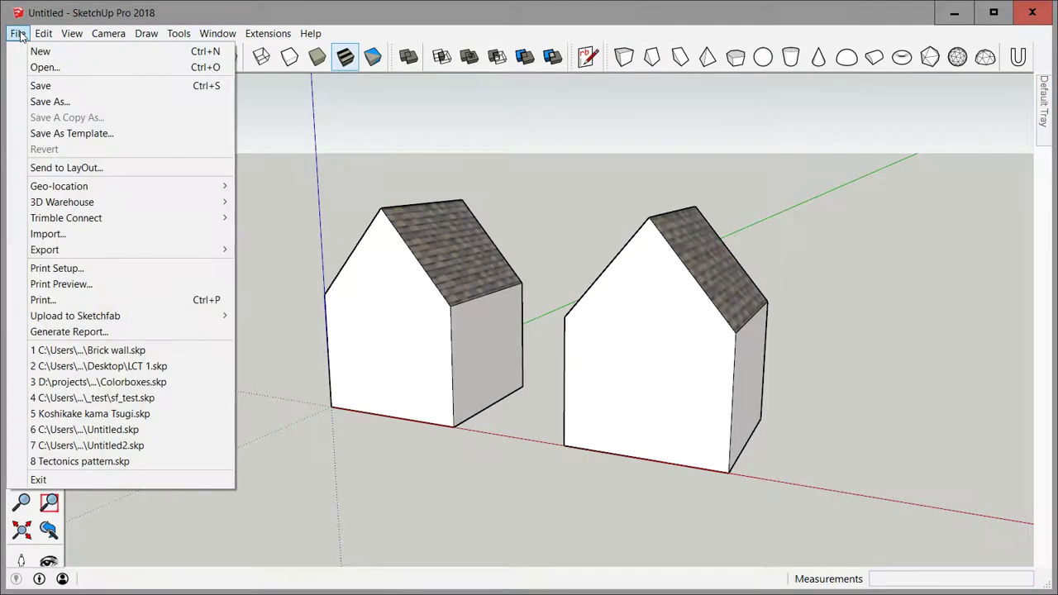
pyautogui.moveTo(213, 319)
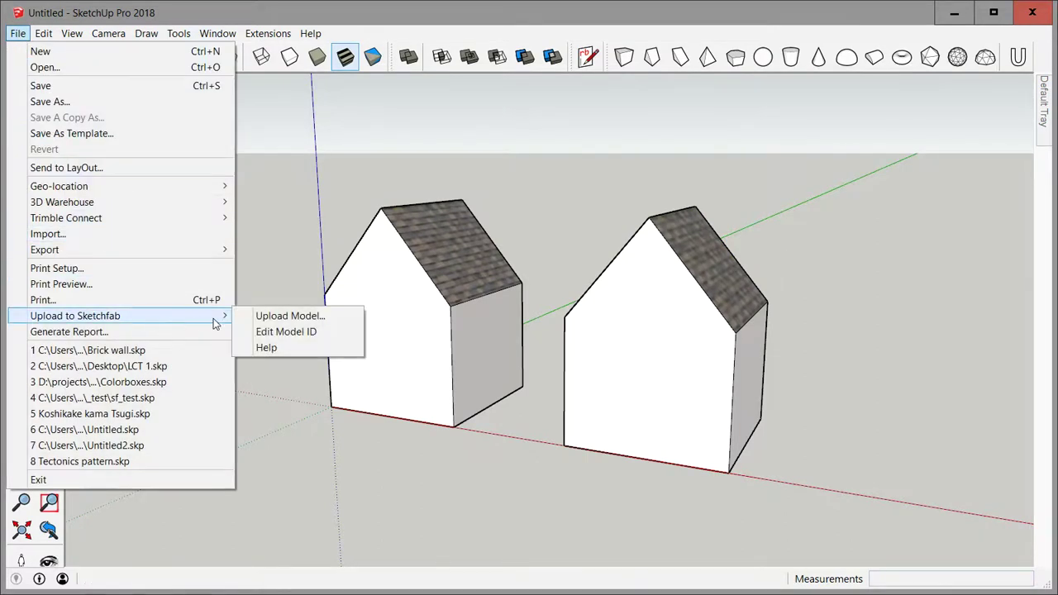
pyautogui.click(276, 318)
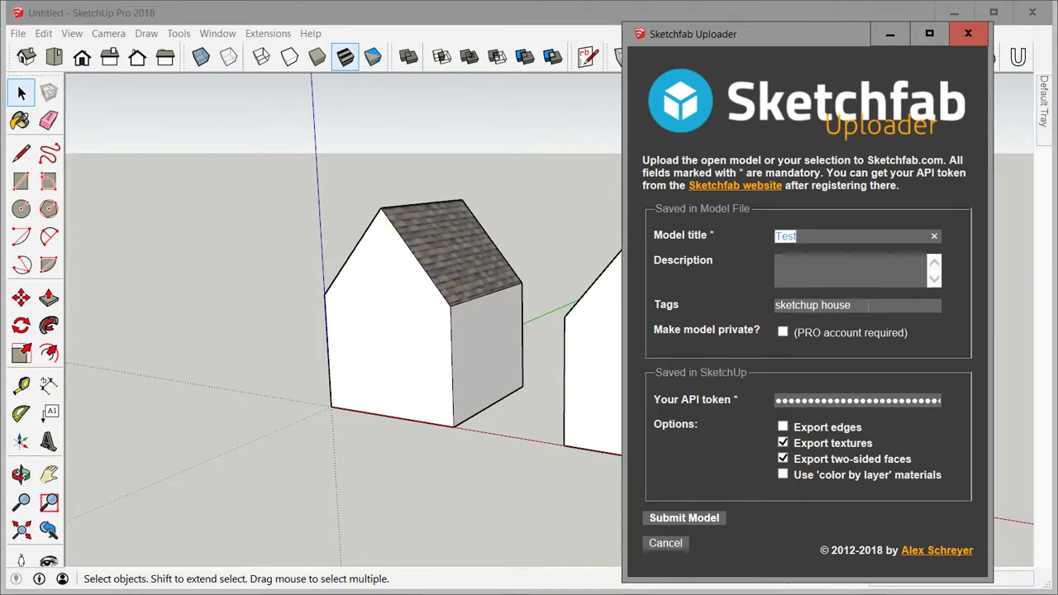
pyautogui.click(822, 237)
pyautogui.click(691, 519)
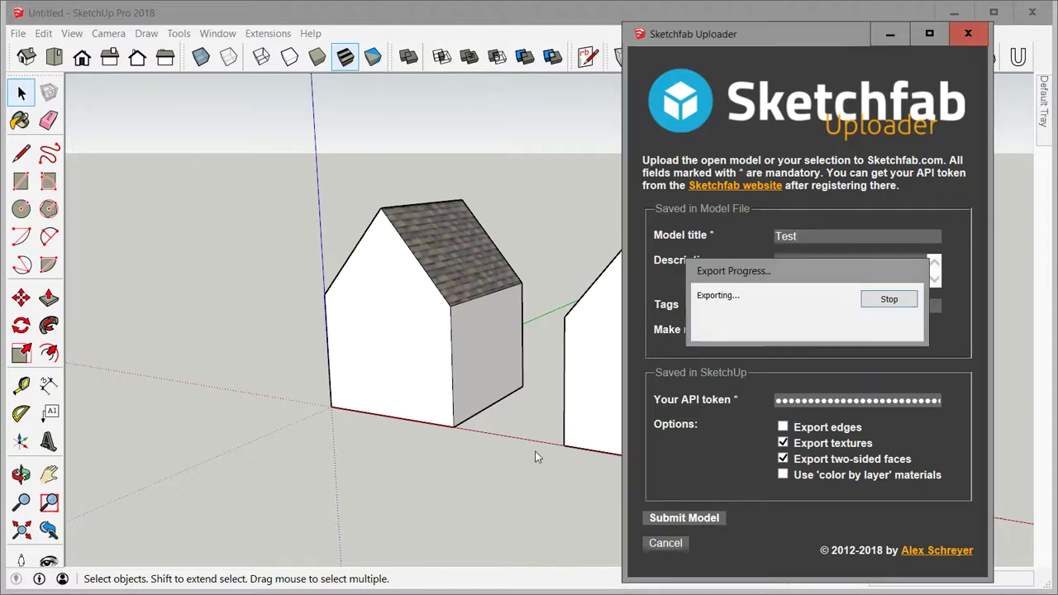
pyautogui.moveTo(727, 221)
pyautogui.mouseDown()
pyautogui.moveTo(497, 277)
pyautogui.moveTo(488, 252)
pyautogui.mouseUp()
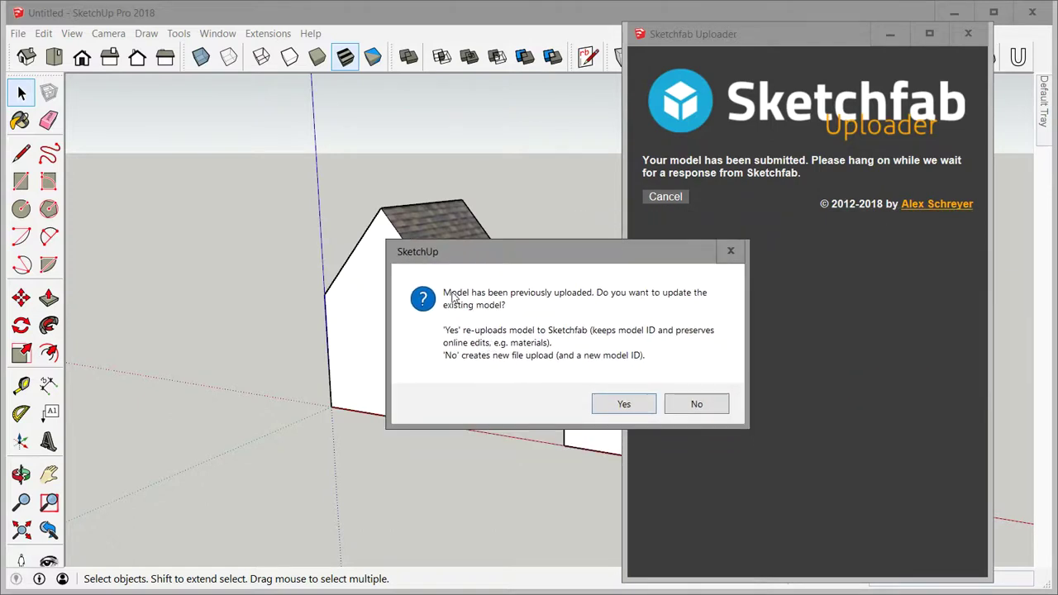
# Update the existing Sketchfab model under the same ID and open it in the browser
pyautogui.moveTo(493, 256)
pyautogui.mouseDown()
pyautogui.moveTo(471, 281)
pyautogui.moveTo(447, 350)
pyautogui.mouseUp()
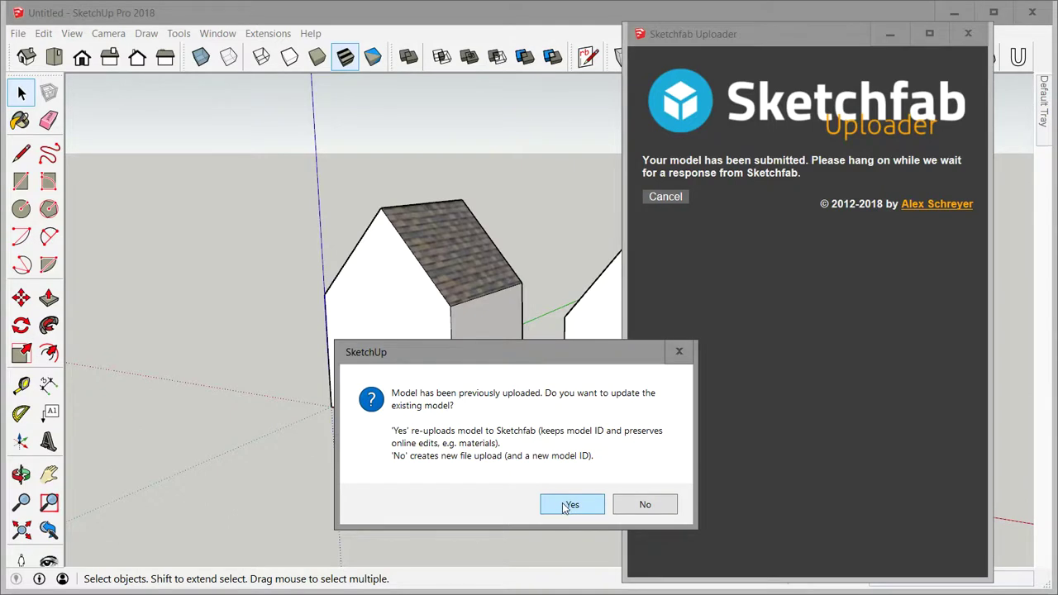
pyautogui.click(565, 506)
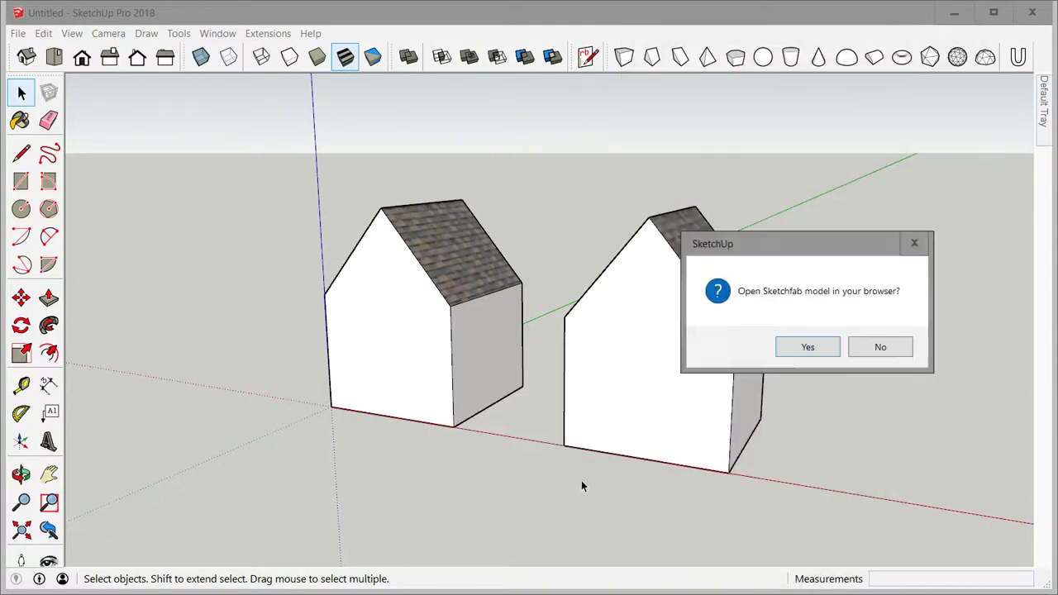
pyautogui.click(807, 347)
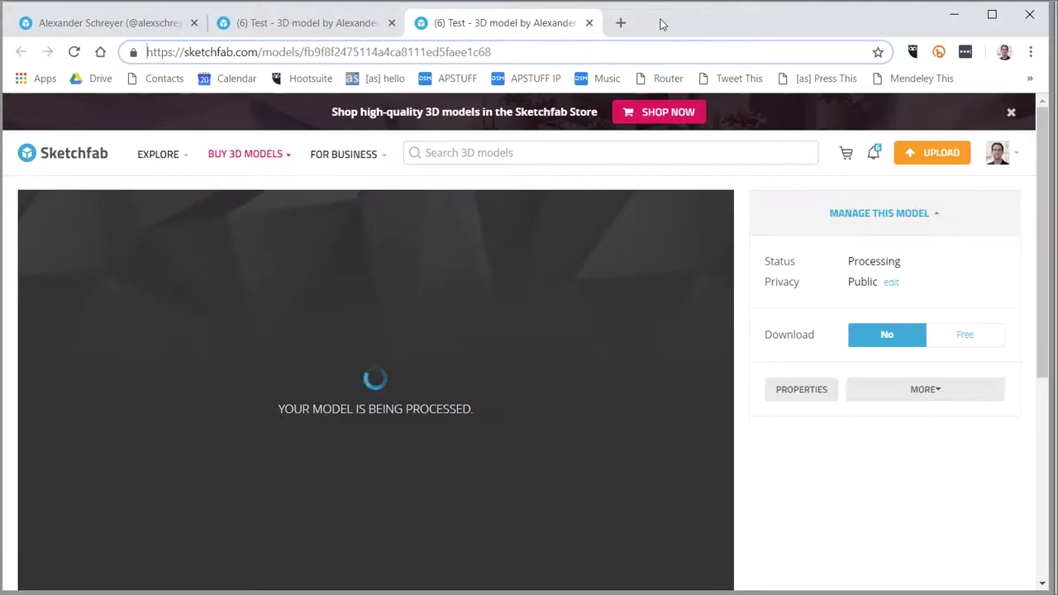
# Compare the model IDs in both tabs' addresses and wait for processing to finish
pyautogui.click(362, 28)
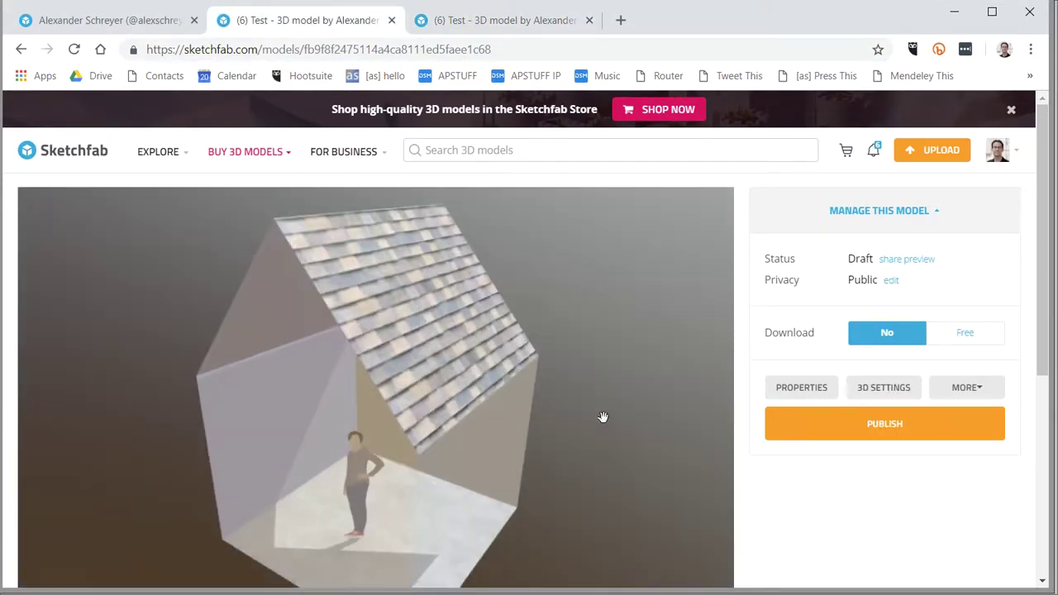
pyautogui.doubleClick(411, 49)
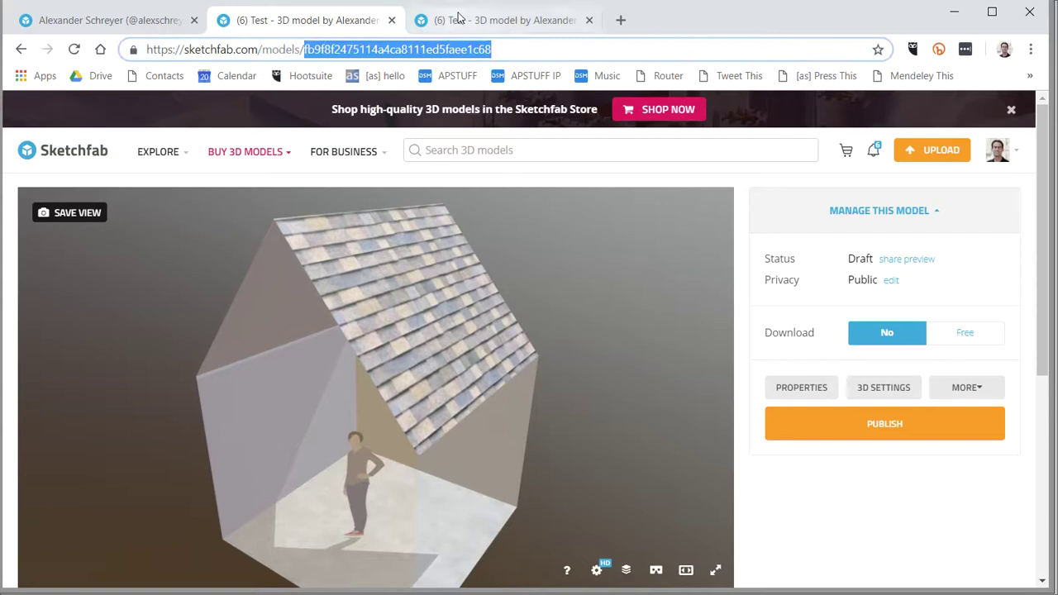
pyautogui.click(478, 20)
pyautogui.doubleClick(451, 50)
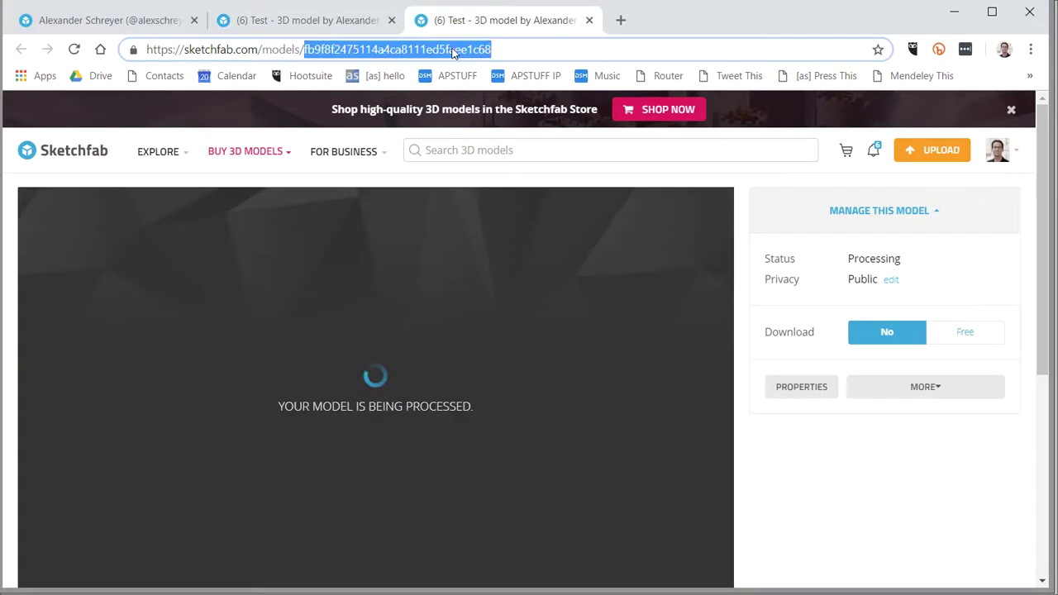
pyautogui.click(769, 460)
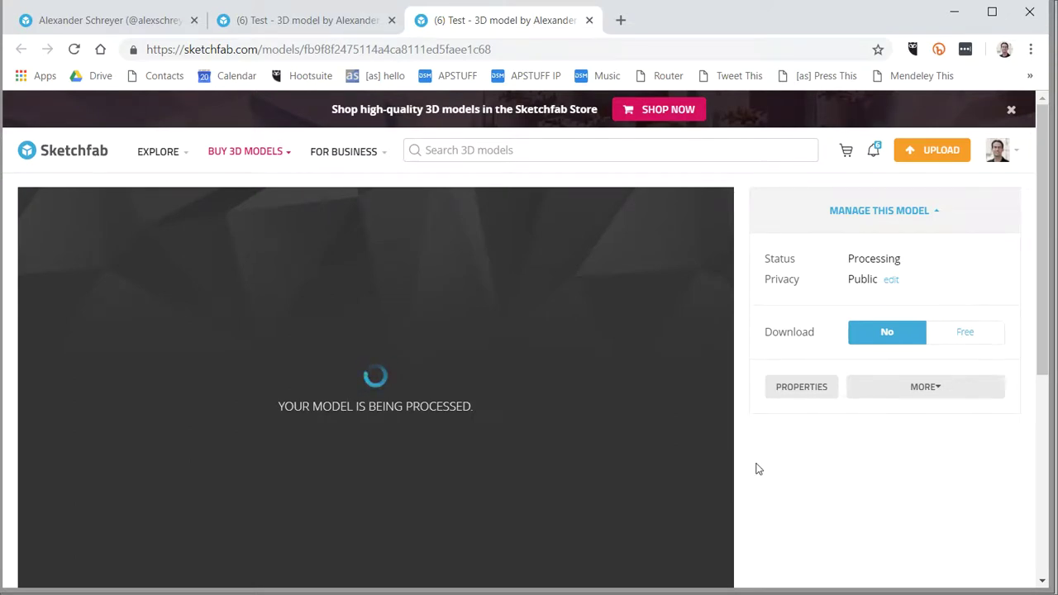
pyautogui.scroll(-1, 759, 469)
pyautogui.scroll(1, 759, 469)
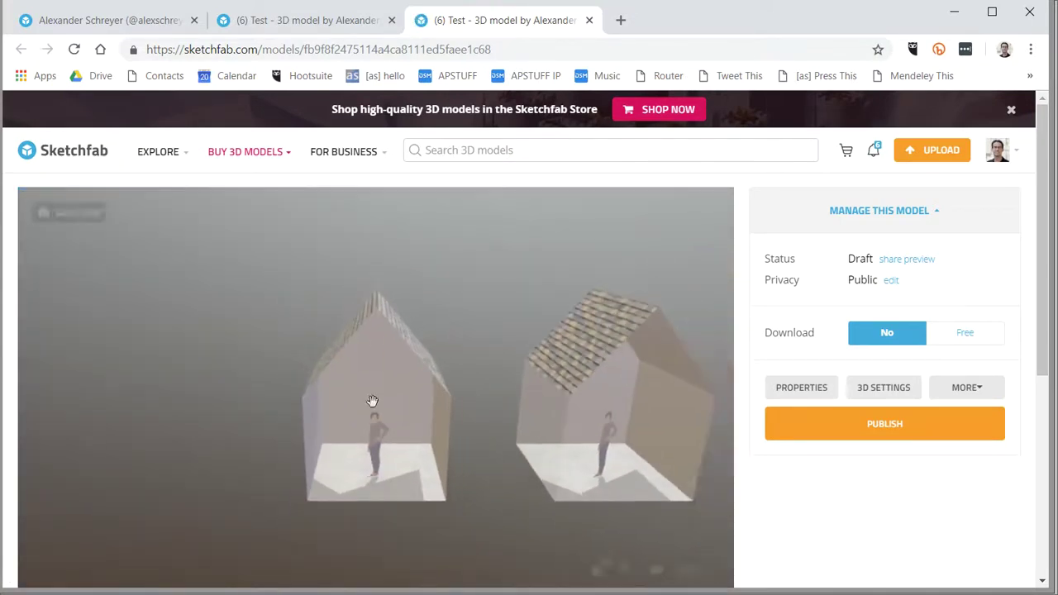
# Orbit and zoom the Sketchfab viewer to a side view of both houses
pyautogui.moveTo(505, 426); pyautogui.dragTo(465, 413)
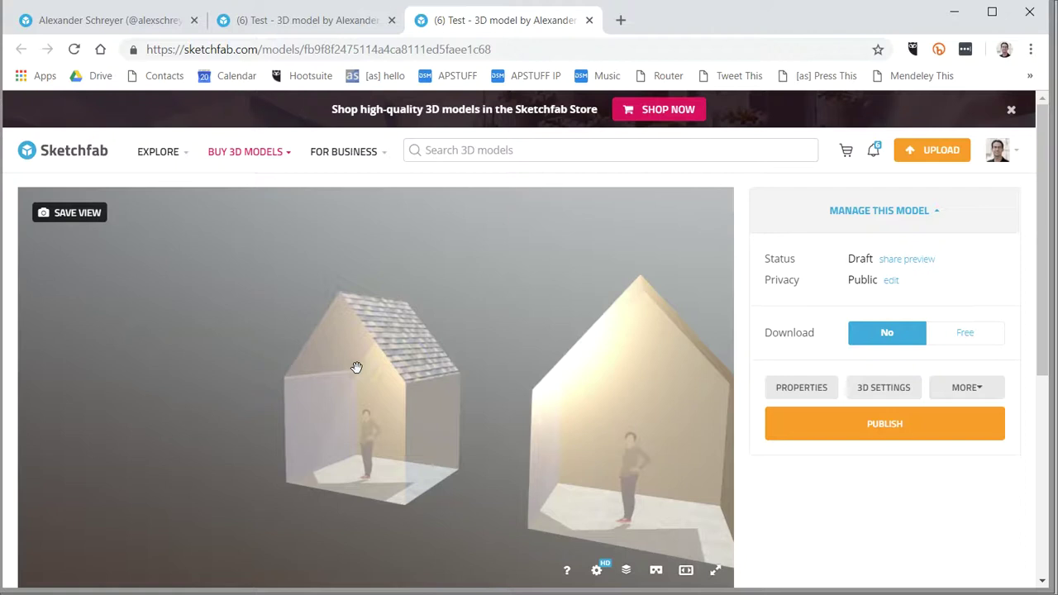
pyautogui.moveTo(357, 366); pyautogui.dragTo(284, 397)
pyautogui.scroll(2, 284, 396)
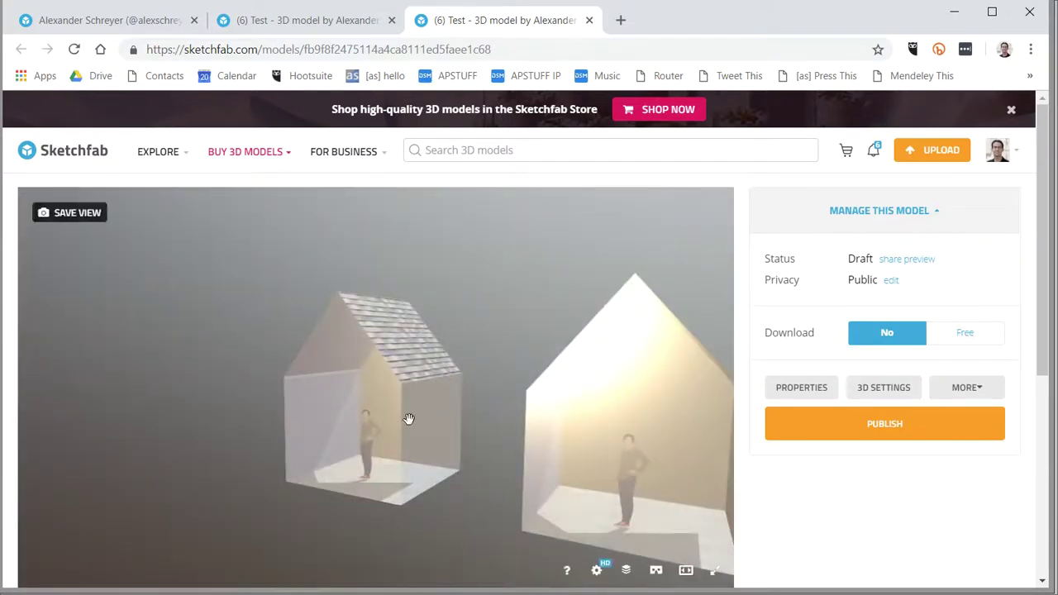
pyautogui.moveTo(406, 420); pyautogui.dragTo(416, 427)
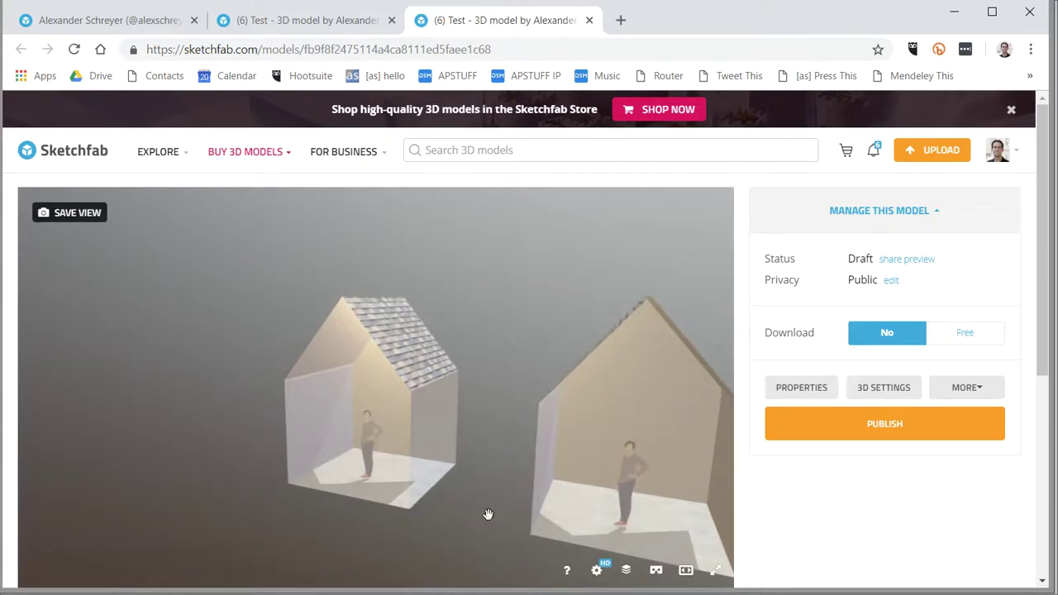
pyautogui.moveTo(531, 390); pyautogui.dragTo(522, 378)
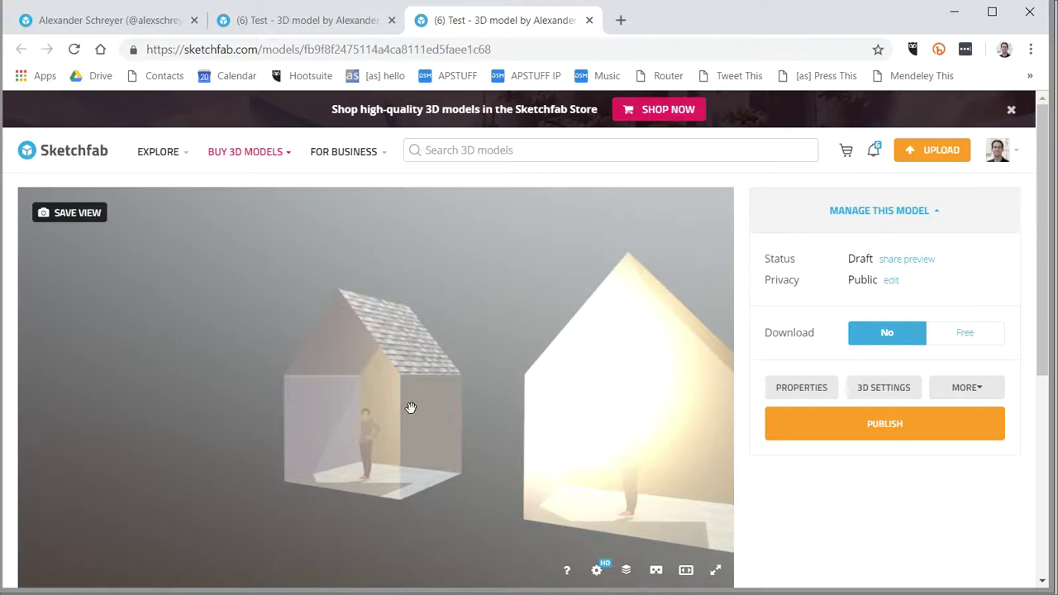
# View the houses from overhead and eye level, then move Chrome off screen to reveal SketchUp
pyautogui.moveTo(660, 422)
pyautogui.mouseDown()
pyautogui.moveTo(612, 423)
pyautogui.moveTo(628, 433)
pyautogui.moveTo(654, 418)
pyautogui.mouseUp()
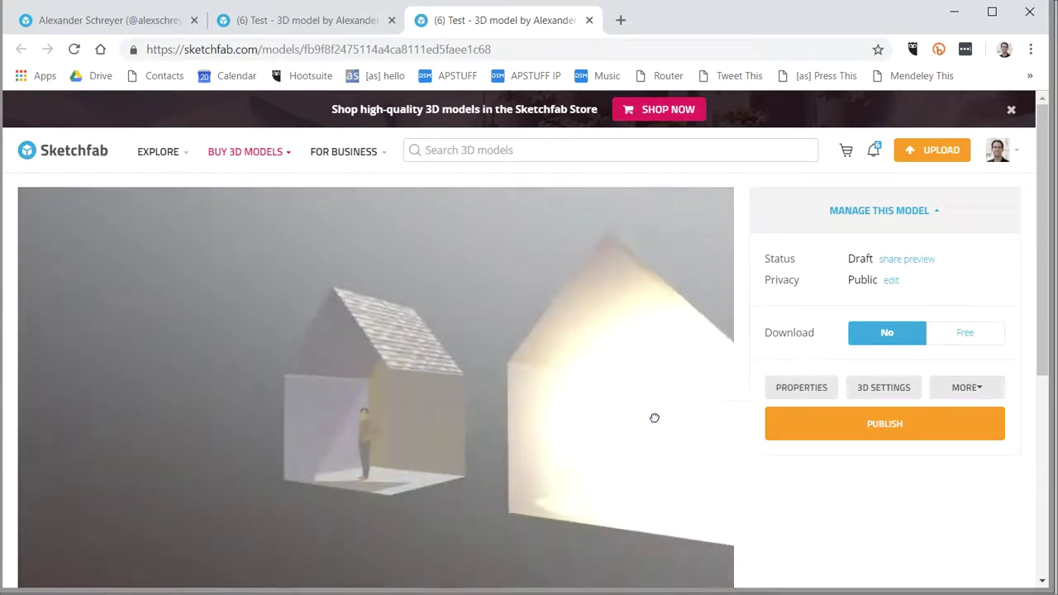
pyautogui.scroll(-5, 425, 414)
pyautogui.moveTo(597, 273); pyautogui.dragTo(570, 342)
pyautogui.doubleClick(417, 463)
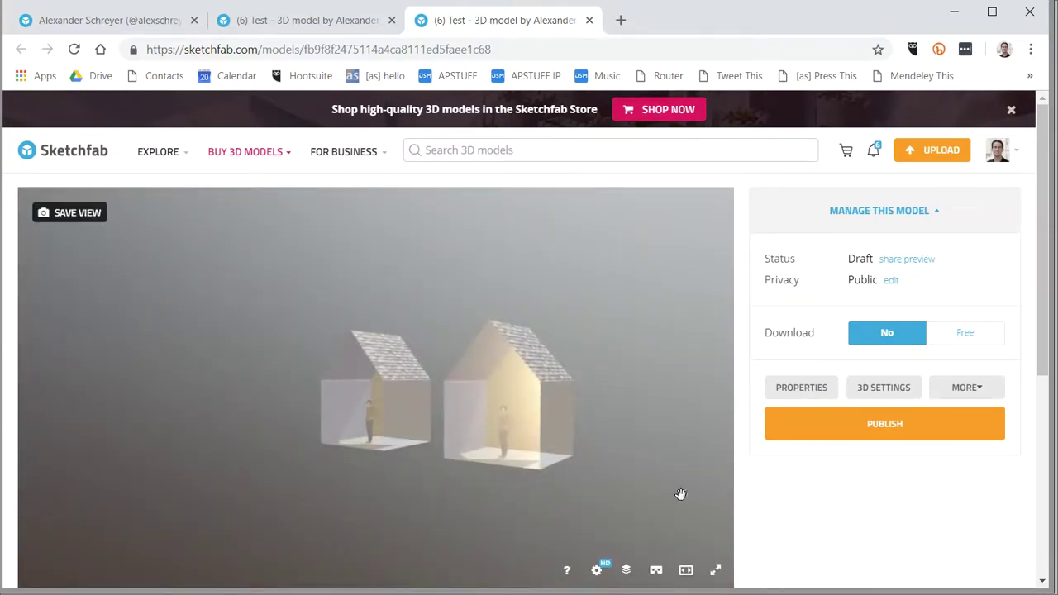
pyautogui.moveTo(576, 305); pyautogui.dragTo(570, 329)
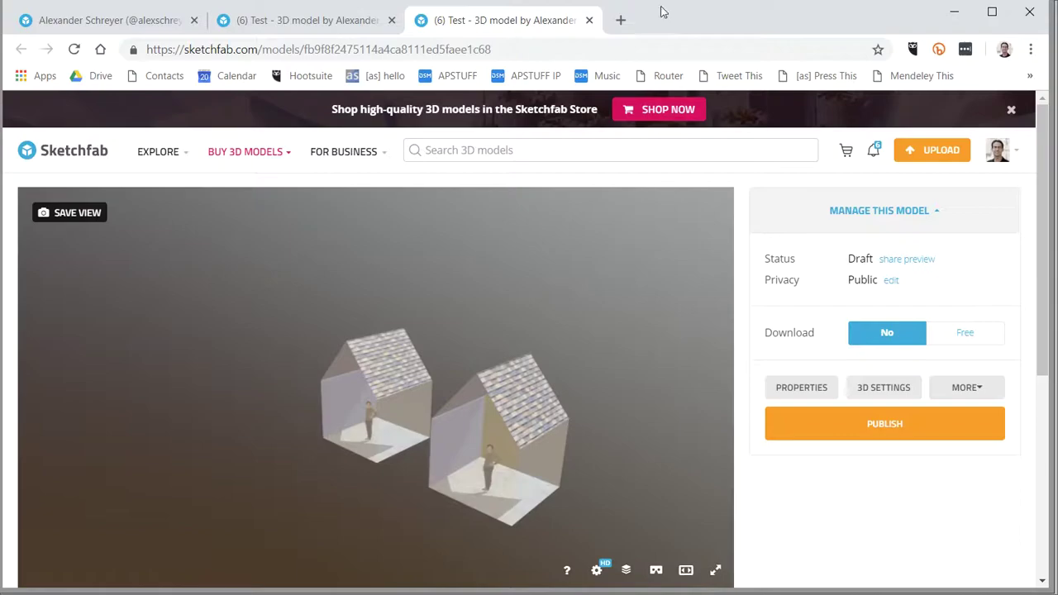
pyautogui.moveTo(668, 21); pyautogui.dragTo(668, 594)
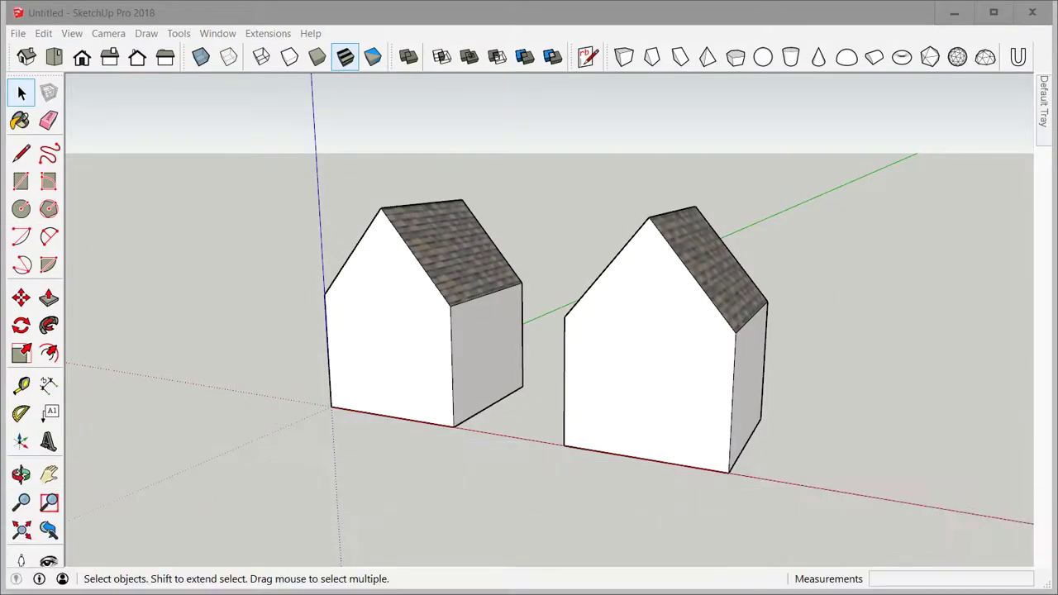
# Open the stored Sketchfab model ID via File > Upload to Sketchfab > Edit Model ID
pyautogui.click(414, 140)
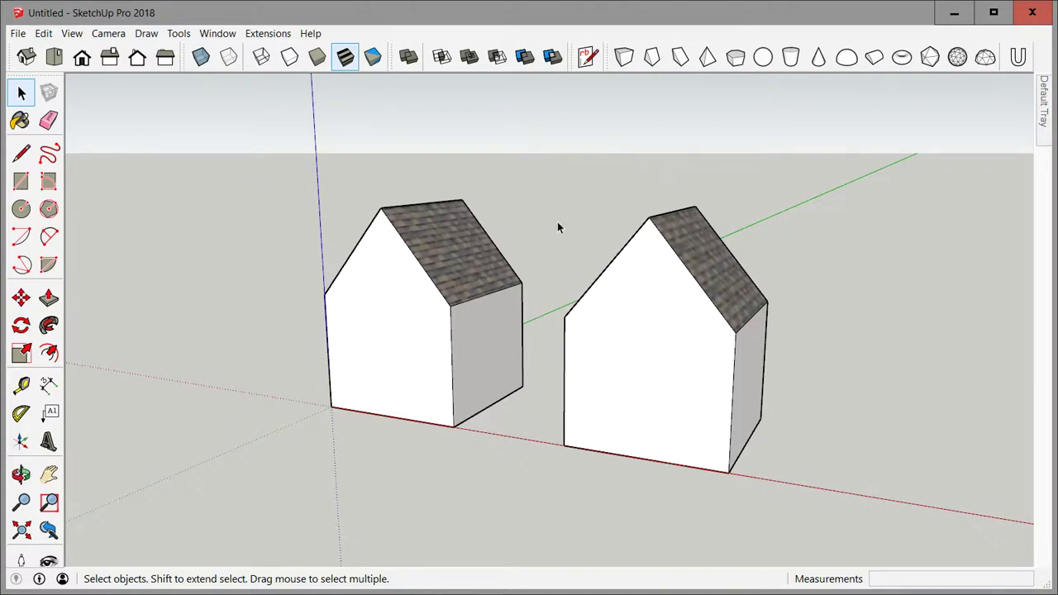
pyautogui.scroll(-1, 558, 222)
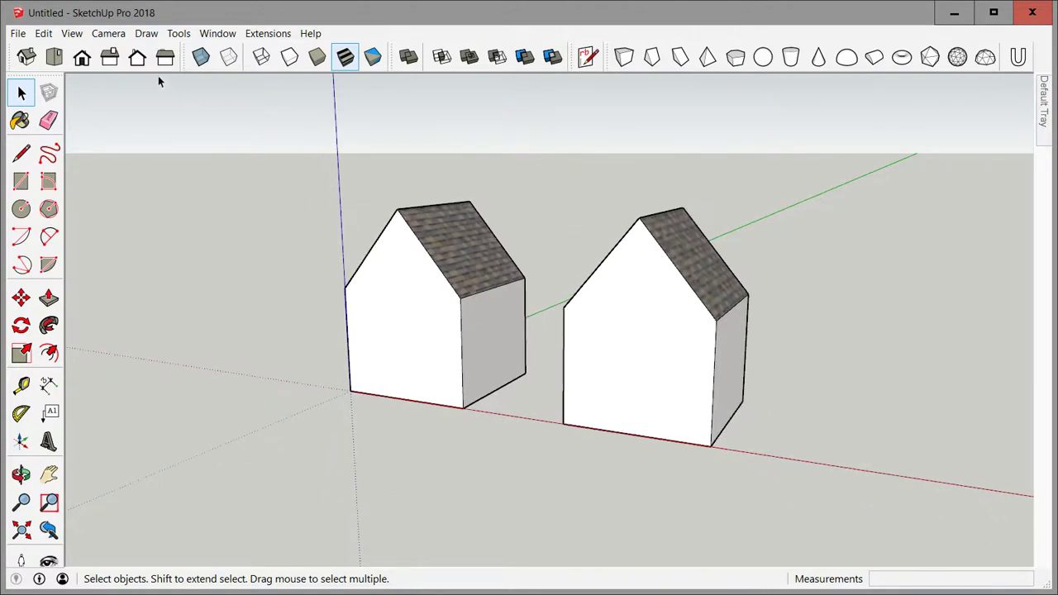
pyautogui.click(18, 34)
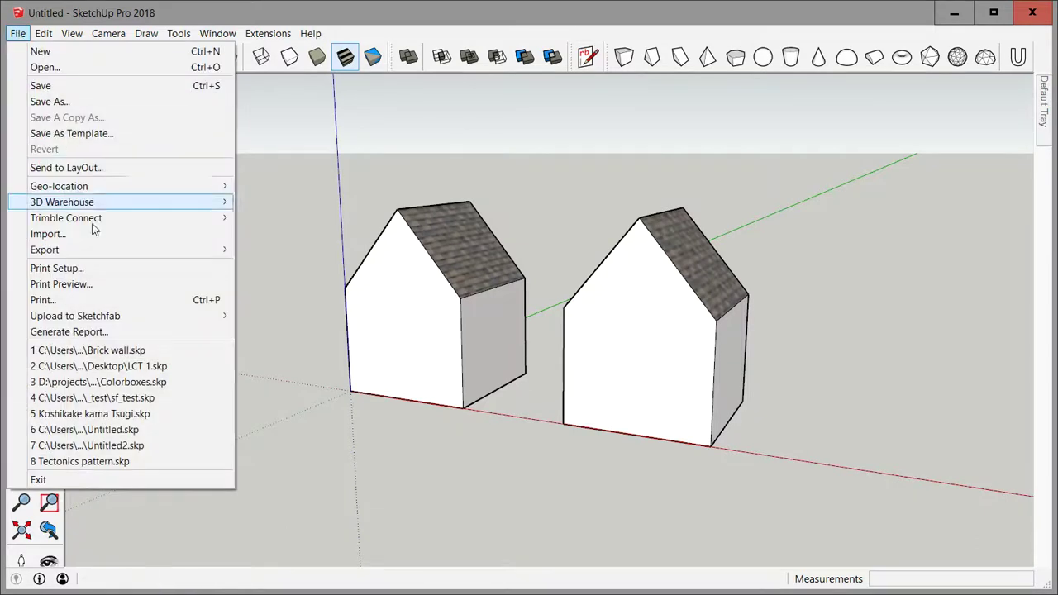
pyautogui.moveTo(119, 318)
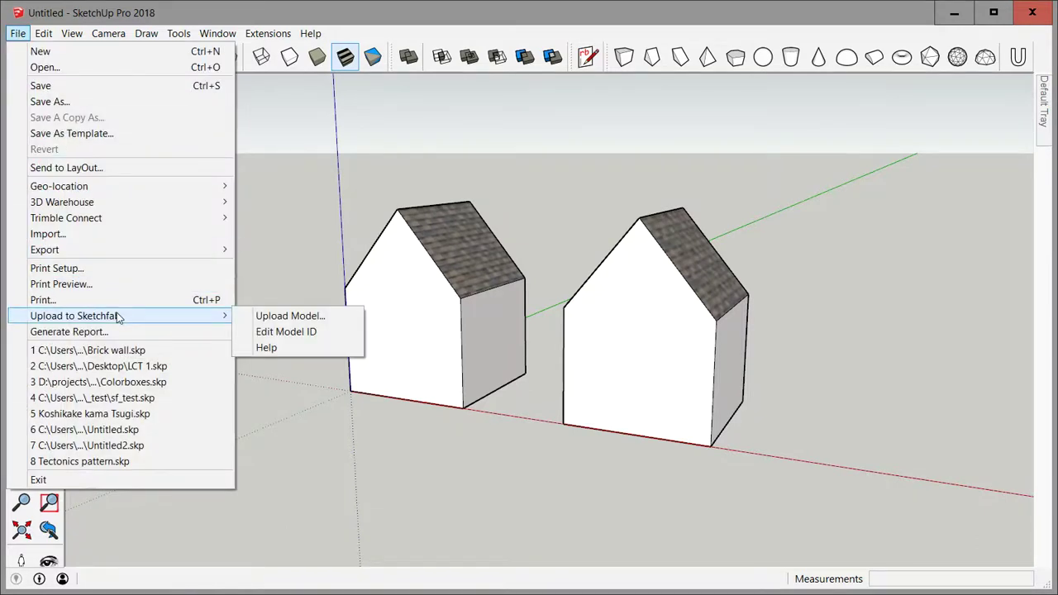
pyautogui.click(323, 332)
pyautogui.moveTo(426, 268); pyautogui.dragTo(357, 372)
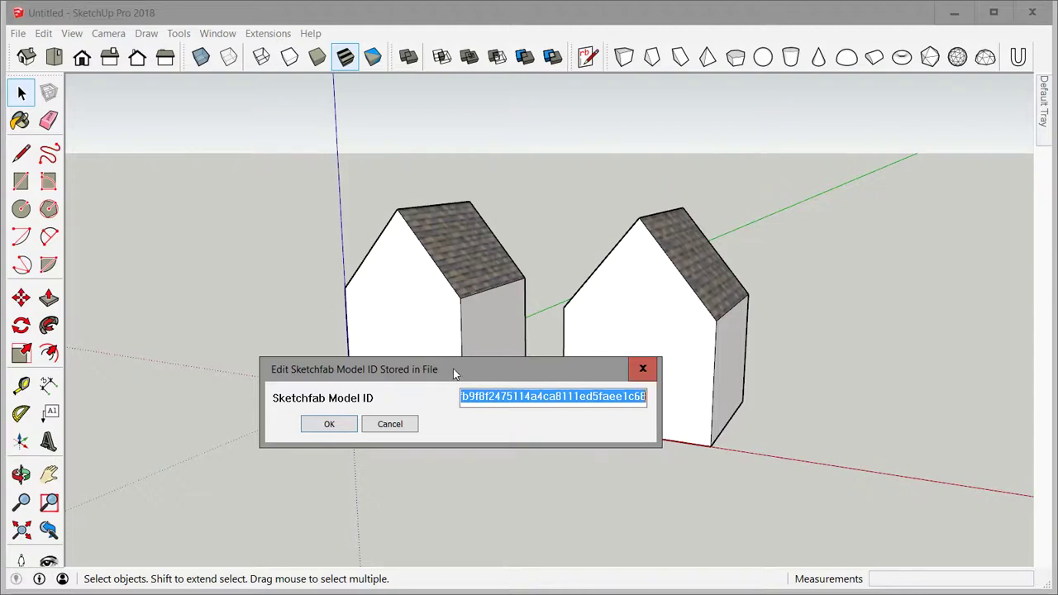
pyautogui.moveTo(453, 369)
pyautogui.mouseDown()
pyautogui.moveTo(440, 369)
pyautogui.moveTo(365, 159)
pyautogui.mouseUp()
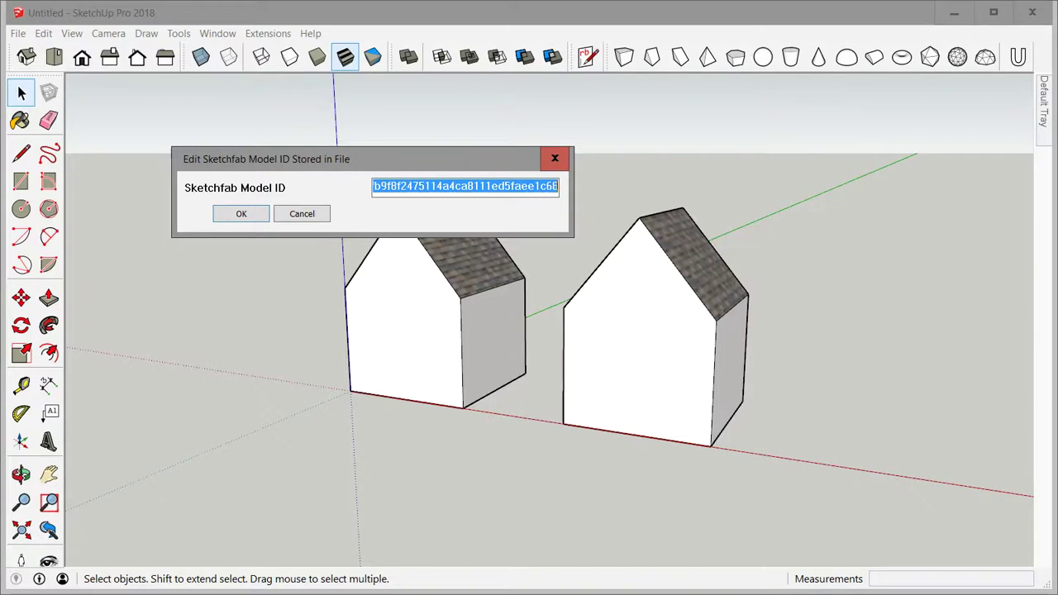
# Compare the stored model ID with the ID in Chrome's model page address
pyautogui.hotkey('alt', 'Tab')
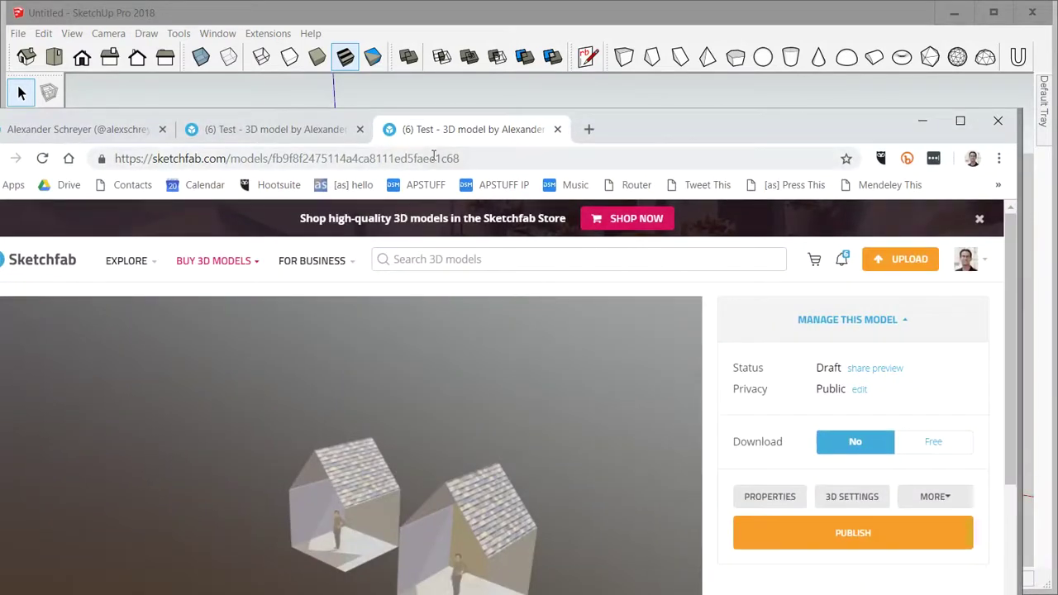
pyautogui.doubleClick(380, 158)
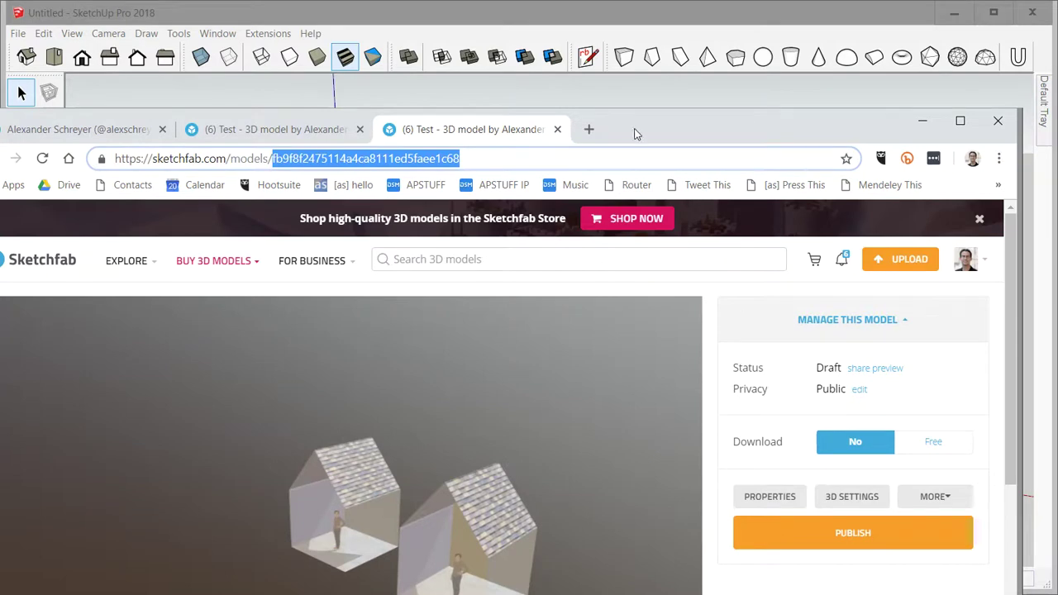
pyautogui.moveTo(637, 132); pyautogui.dragTo(713, 592)
pyautogui.click(703, 552)
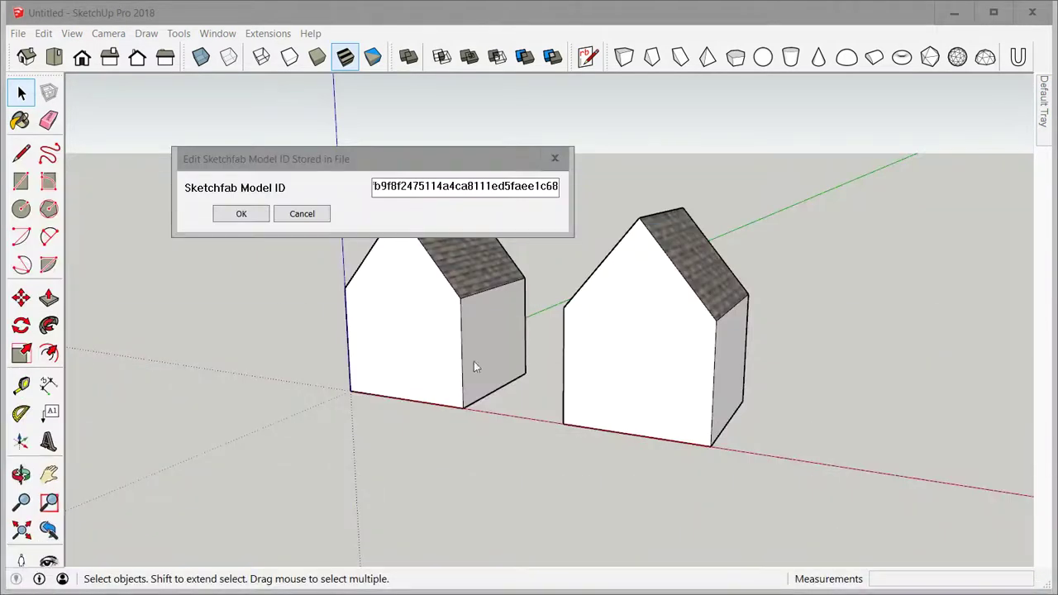
pyautogui.click(424, 176)
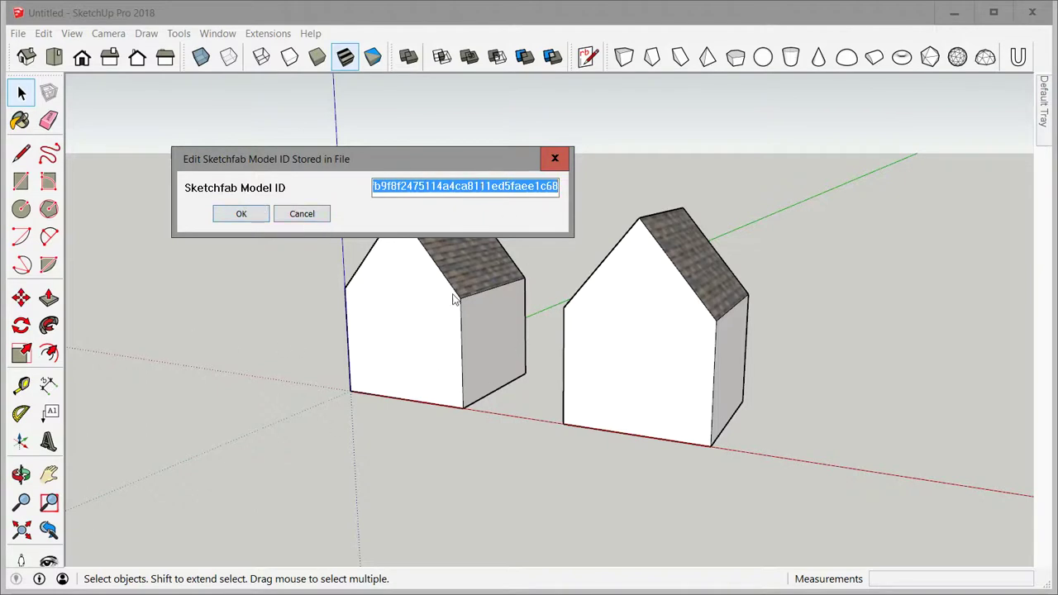
pyautogui.click(555, 158)
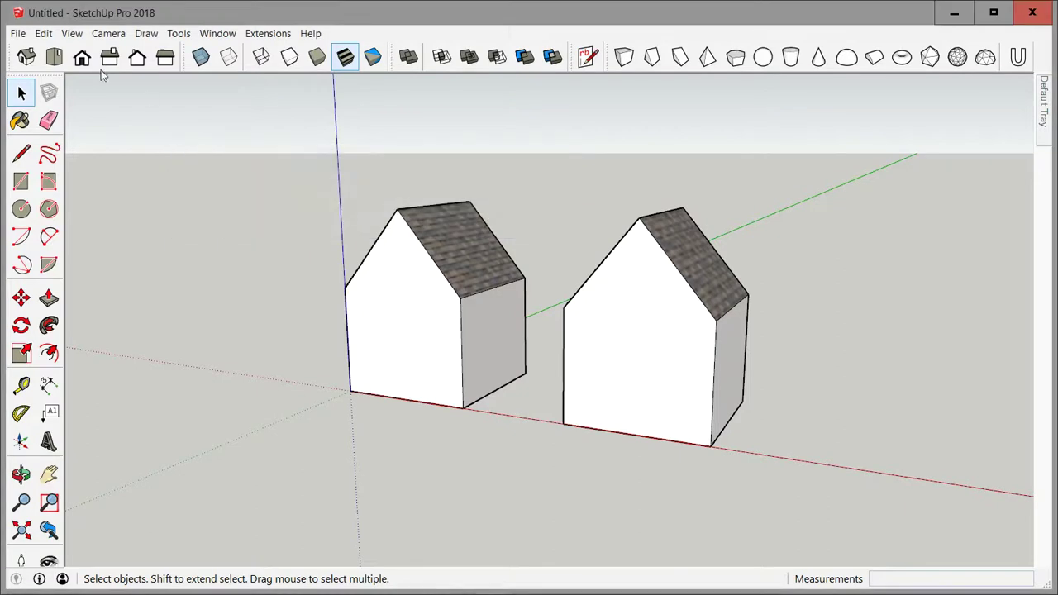
pyautogui.click(17, 33)
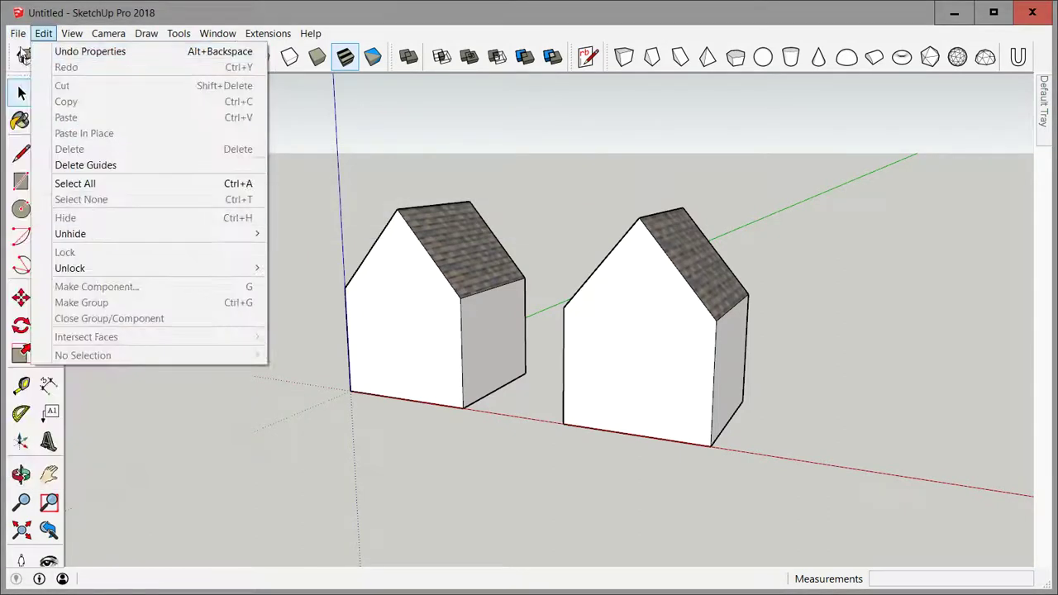
pyautogui.moveTo(111, 316)
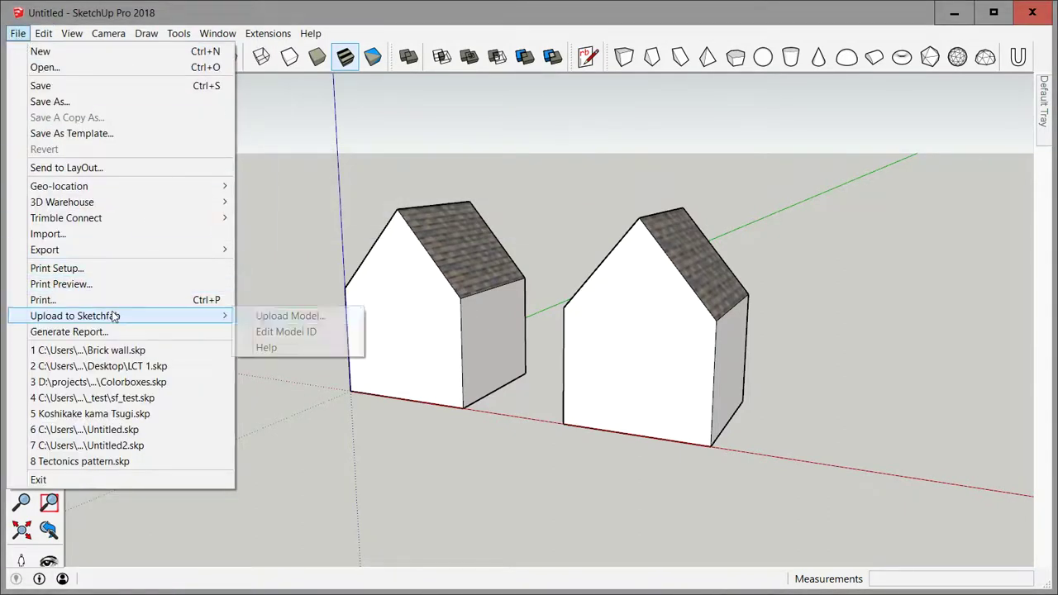
pyautogui.click(259, 316)
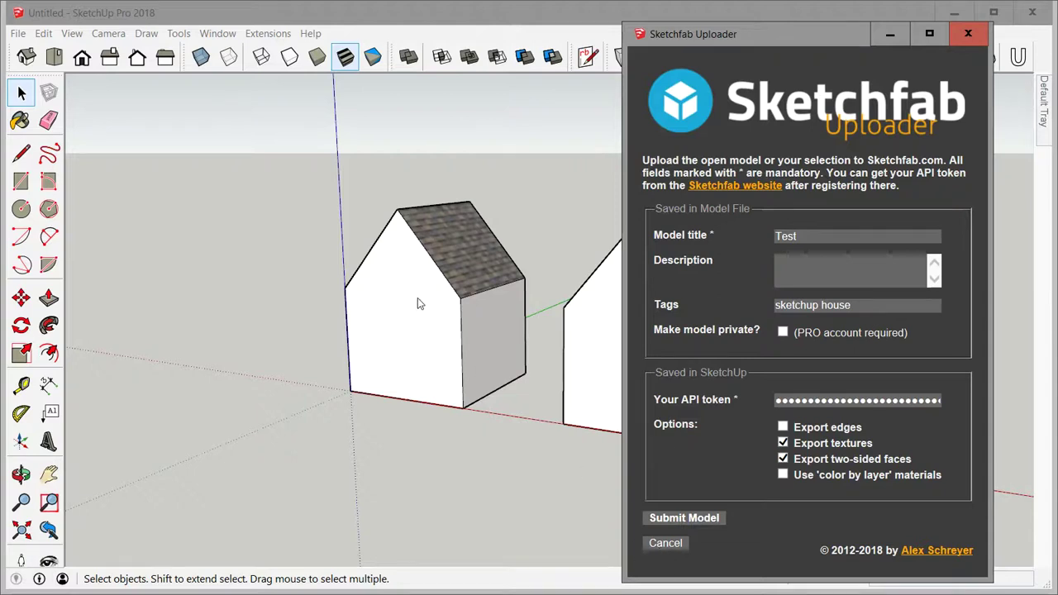
pyautogui.click(667, 544)
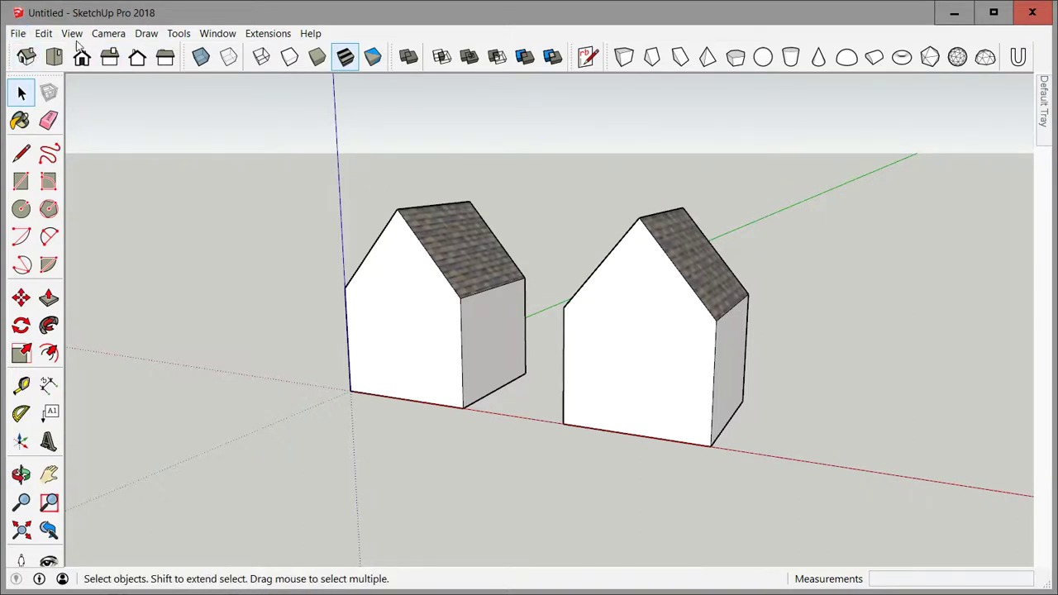
pyautogui.click(19, 34)
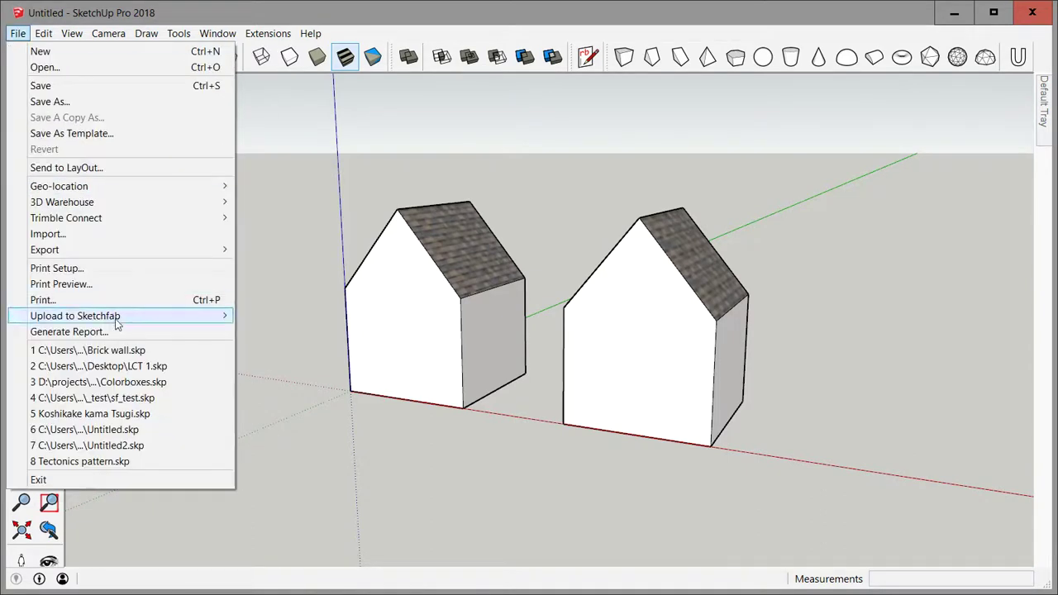
pyautogui.moveTo(117, 325)
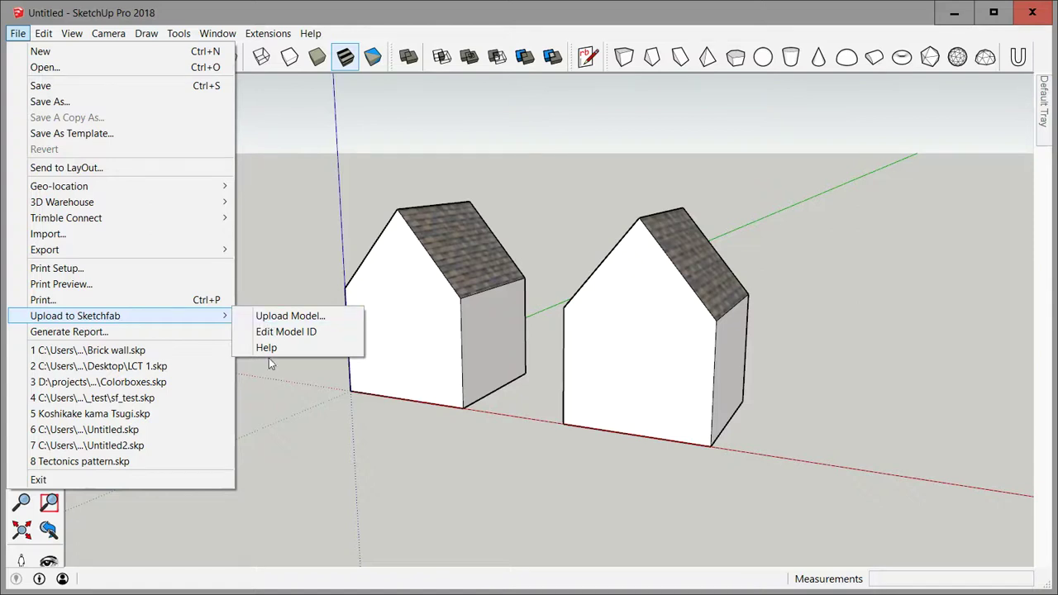
pyautogui.click(354, 448)
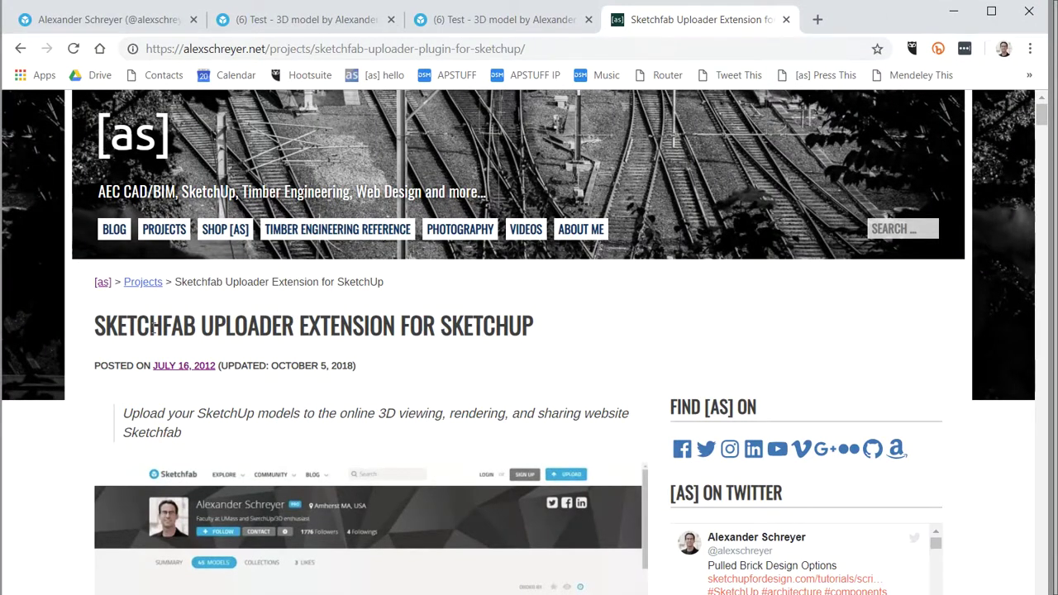
# Scroll to Revision History and highlight the note about what gets stored where
pyautogui.scroll(-15, 376, 336)
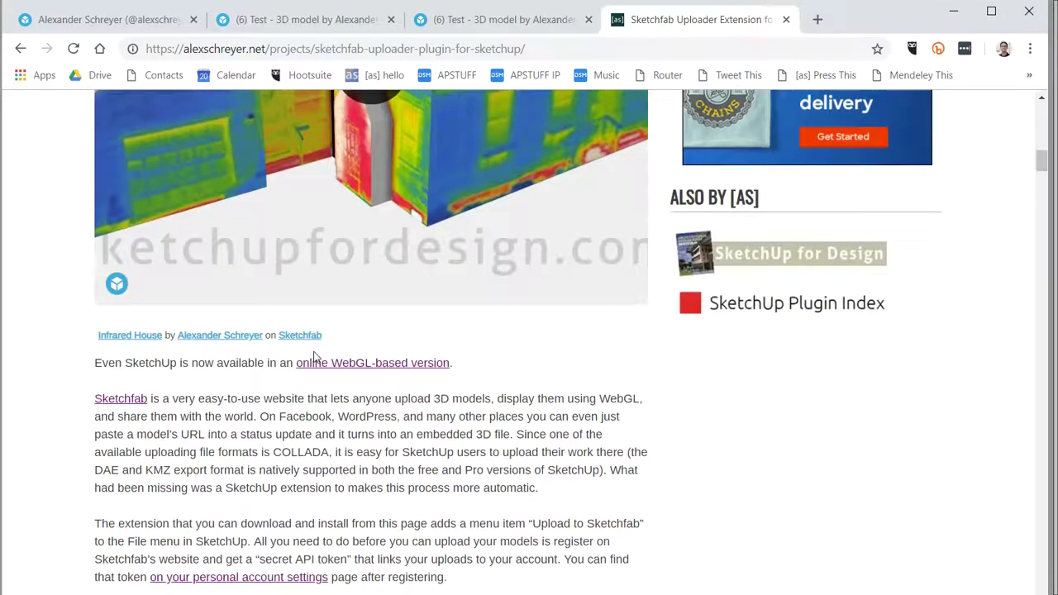
pyautogui.scroll(-17, 317, 350)
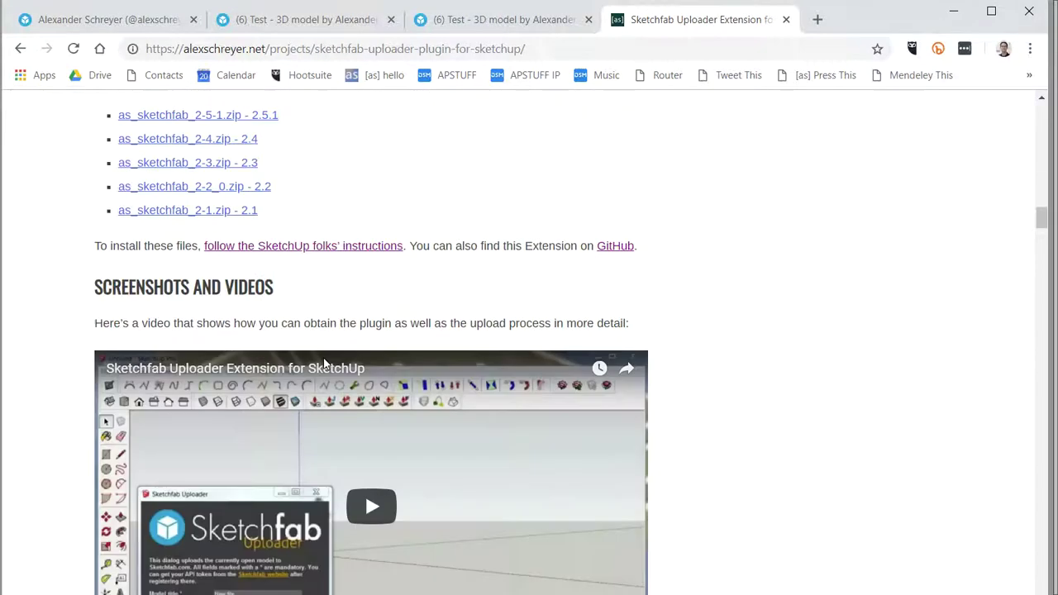
pyautogui.scroll(-4, 325, 368)
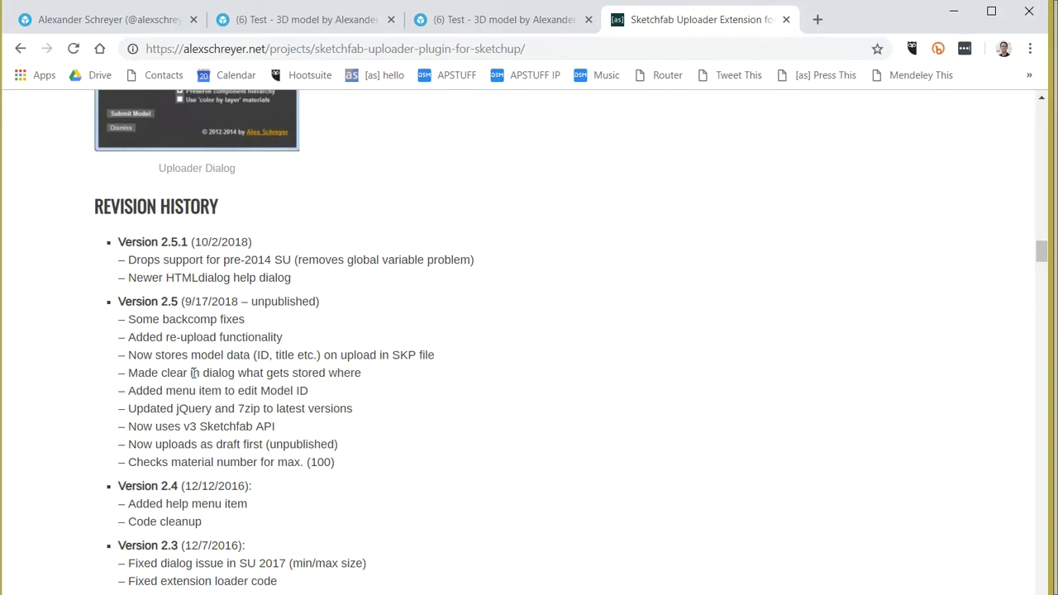
pyautogui.moveTo(195, 372); pyautogui.dragTo(361, 374)
pyautogui.click(377, 386)
# Highlight changelog notes on jQuery, the v3 API, the 100-material limit and dropping pre-2014 support
pyautogui.moveTo(150, 409); pyautogui.dragTo(254, 425)
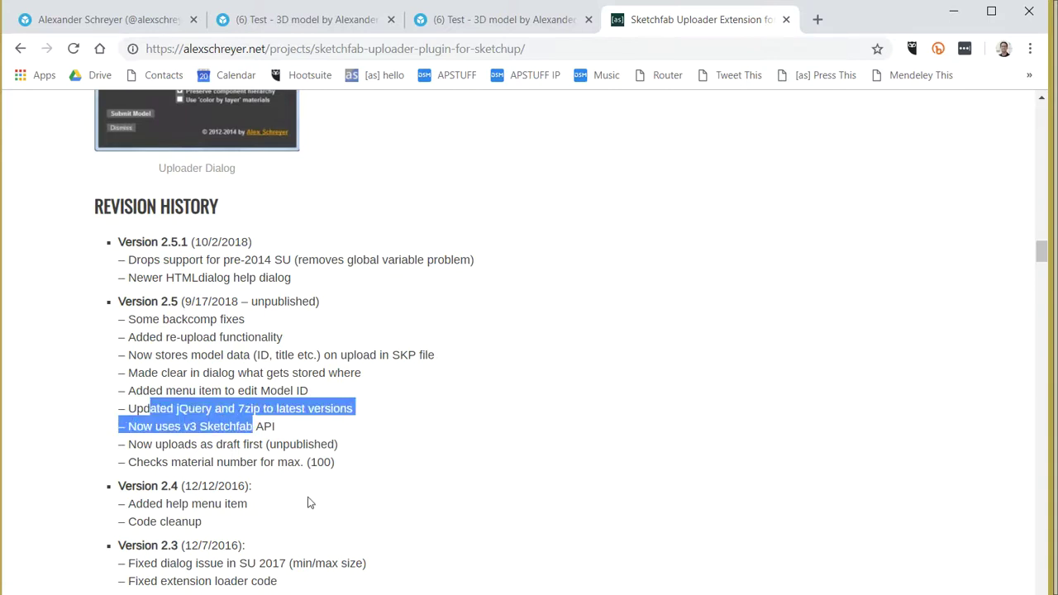
pyautogui.click(162, 460)
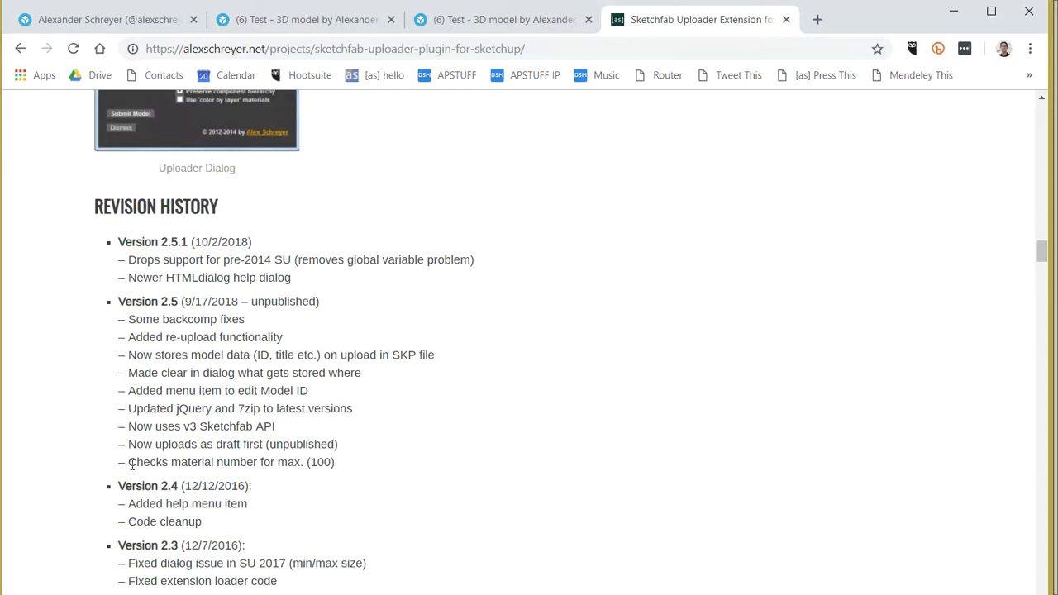
pyautogui.moveTo(131, 464); pyautogui.dragTo(347, 470)
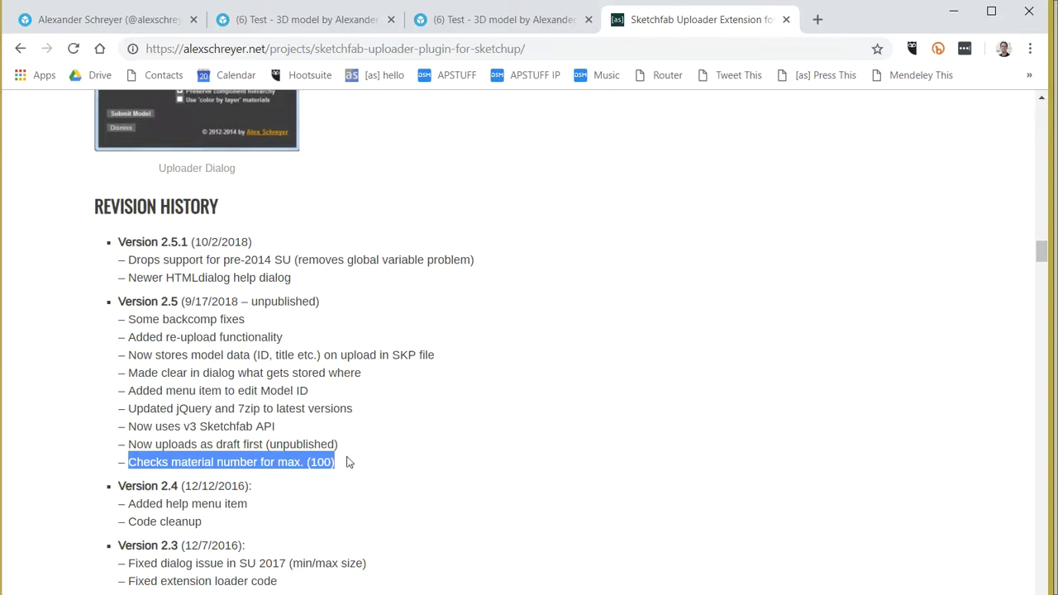
pyautogui.click(357, 451)
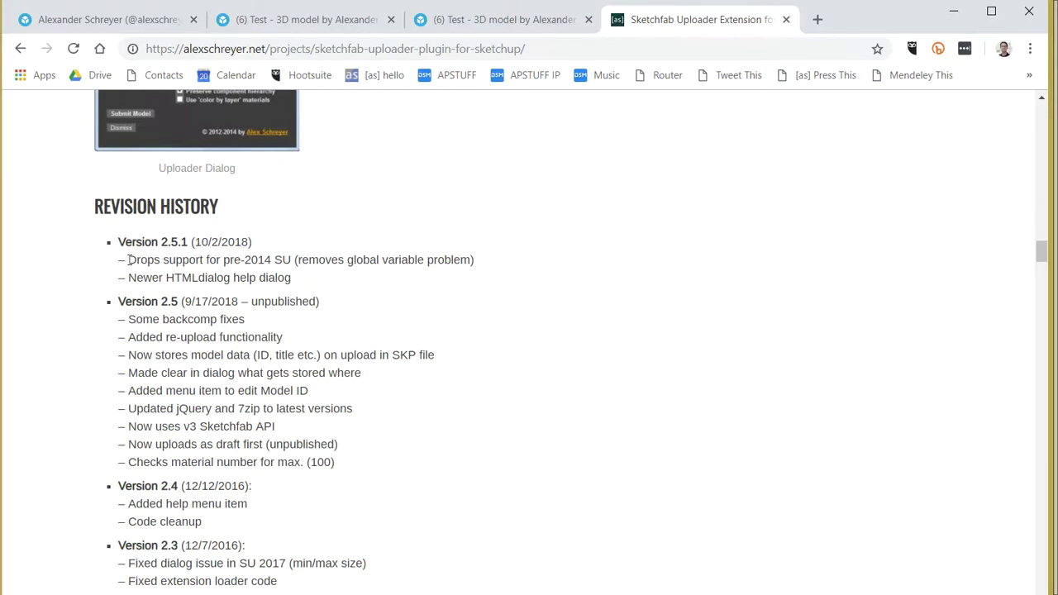
pyautogui.moveTo(128, 260); pyautogui.dragTo(499, 267)
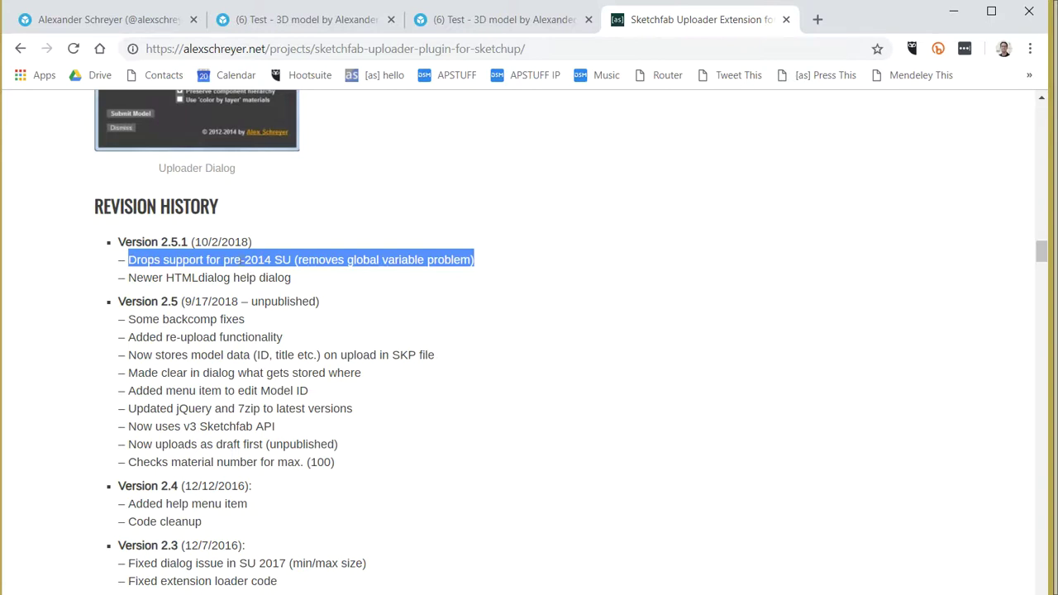
pyautogui.click(229, 264)
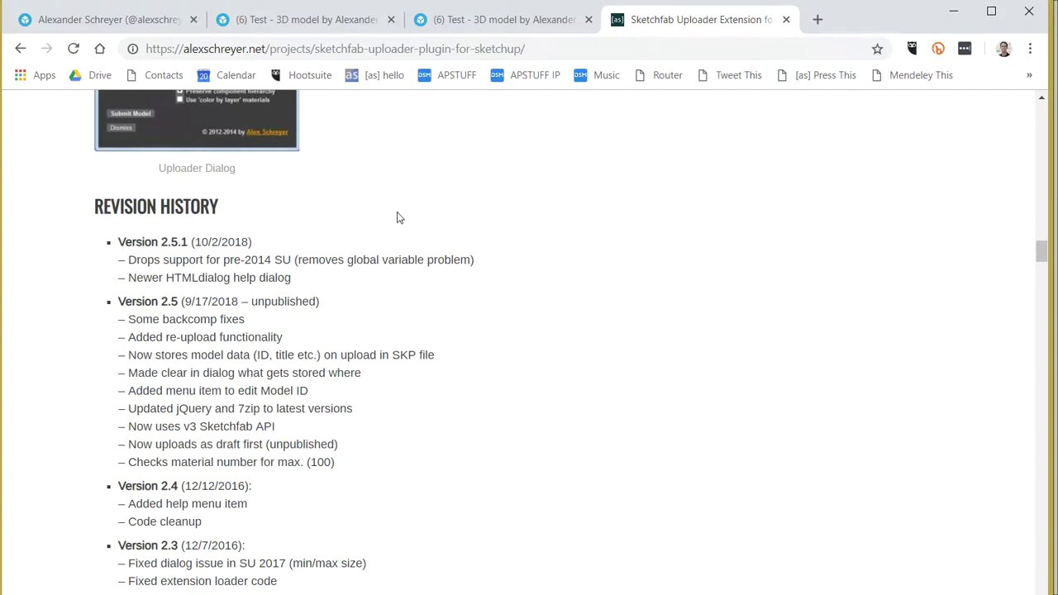
# Scroll back to Usage / Manual, highlight MANUAL, and restore Chrome to a smaller window
pyautogui.scroll(1, 386, 318)
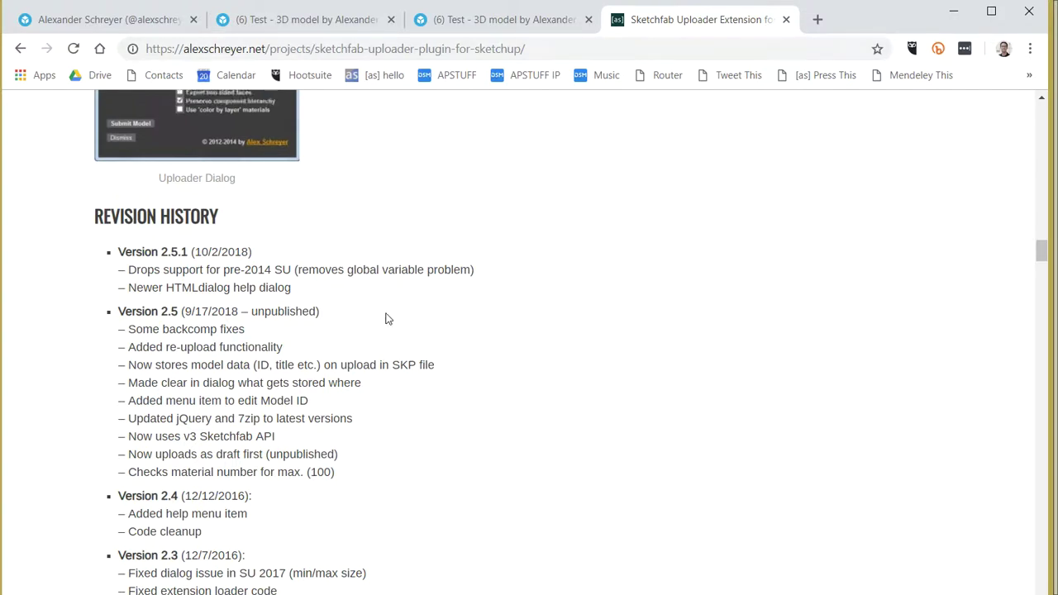
pyautogui.scroll(15, 387, 318)
pyautogui.scroll(-8, 374, 305)
pyautogui.scroll(5, 371, 302)
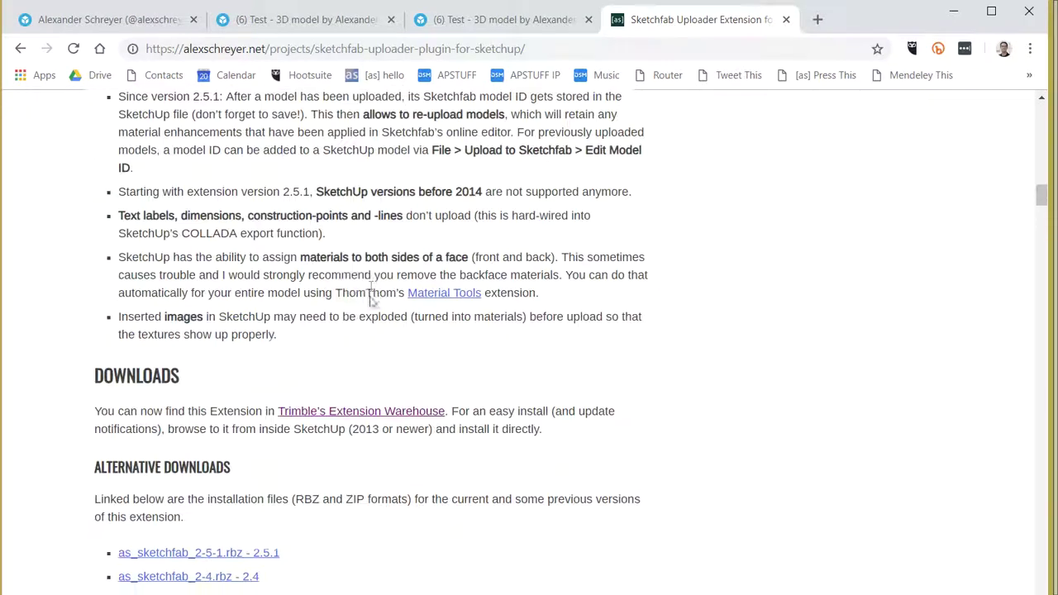
pyautogui.scroll(9, 371, 302)
pyautogui.scroll(-4, 368, 300)
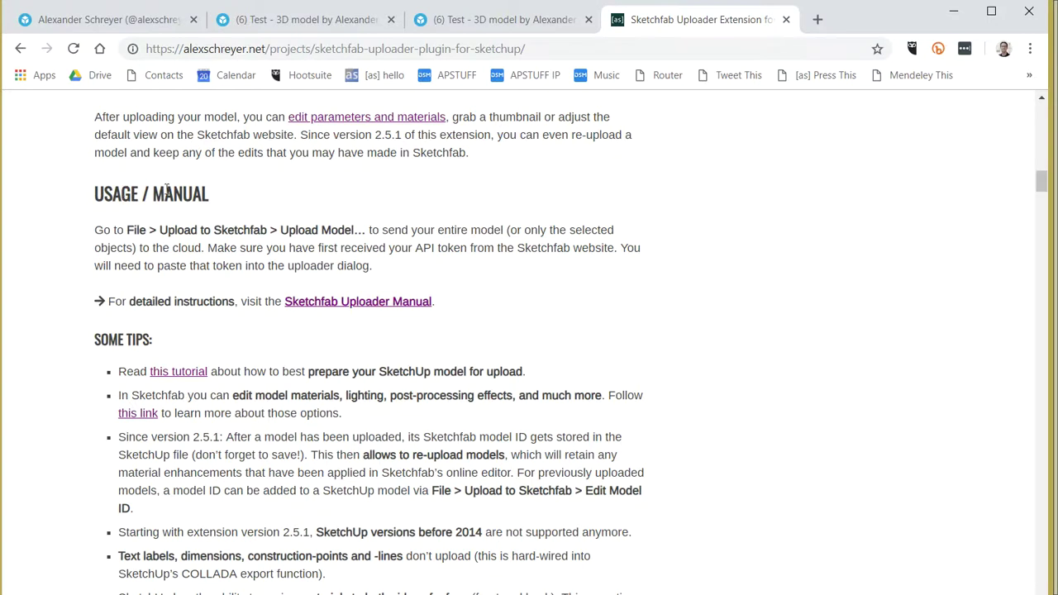
pyautogui.doubleClick(167, 192)
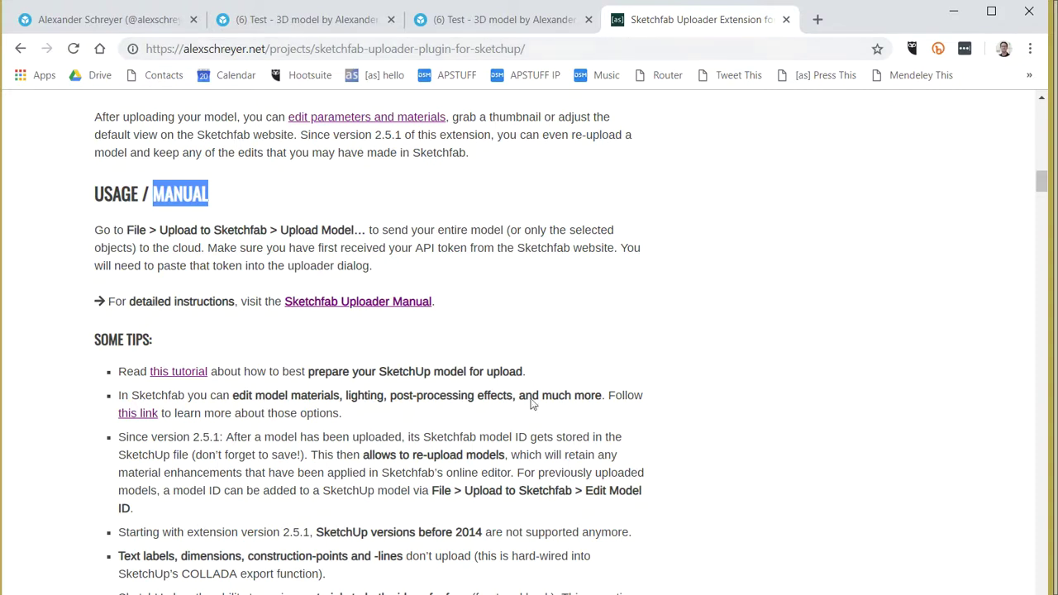
pyautogui.doubleClick(875, 23)
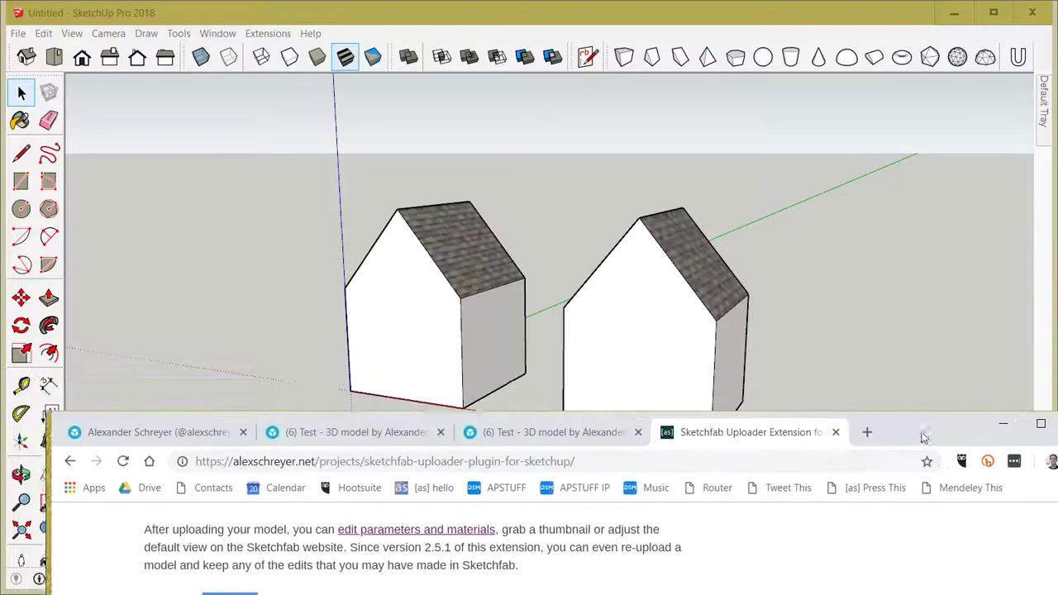
# Open the Sketchfab uploader Help page from SketchUp and enlarge the browser window
pyautogui.click(17, 34)
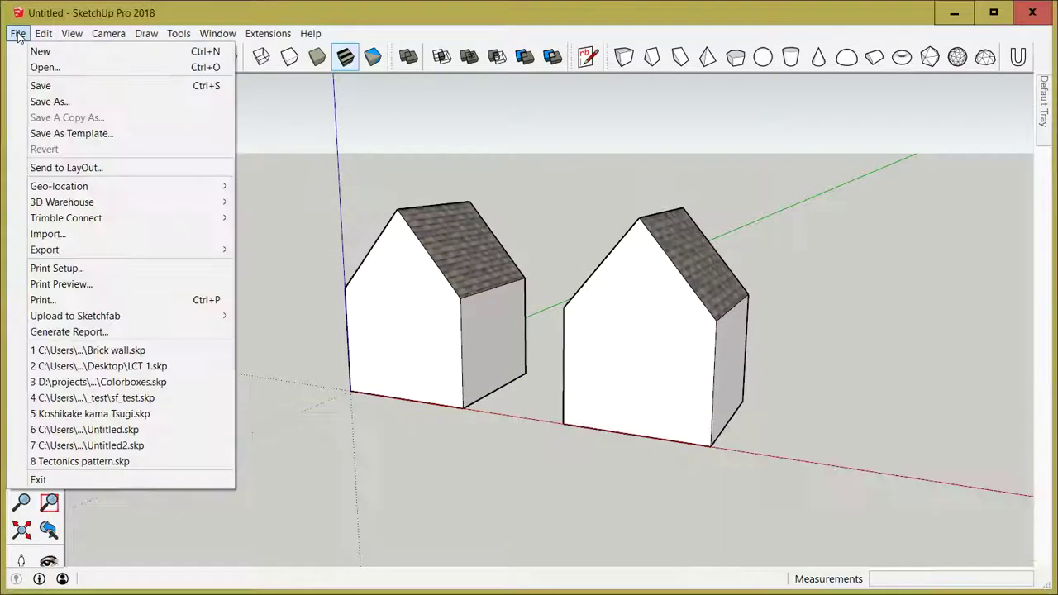
pyautogui.moveTo(110, 314)
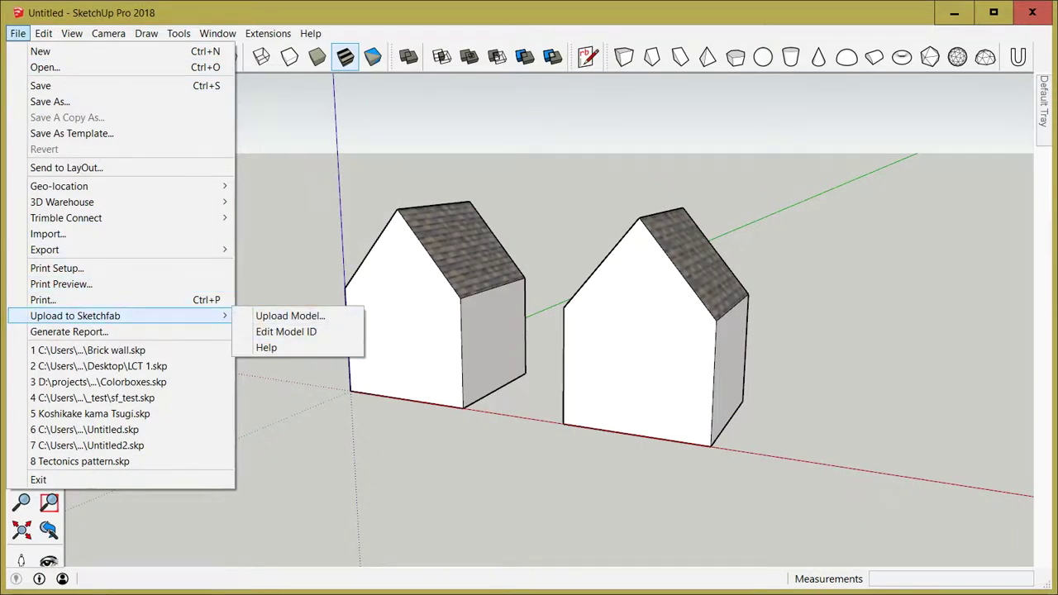
pyautogui.click(266, 347)
pyautogui.moveTo(754, 430); pyautogui.dragTo(754, 76)
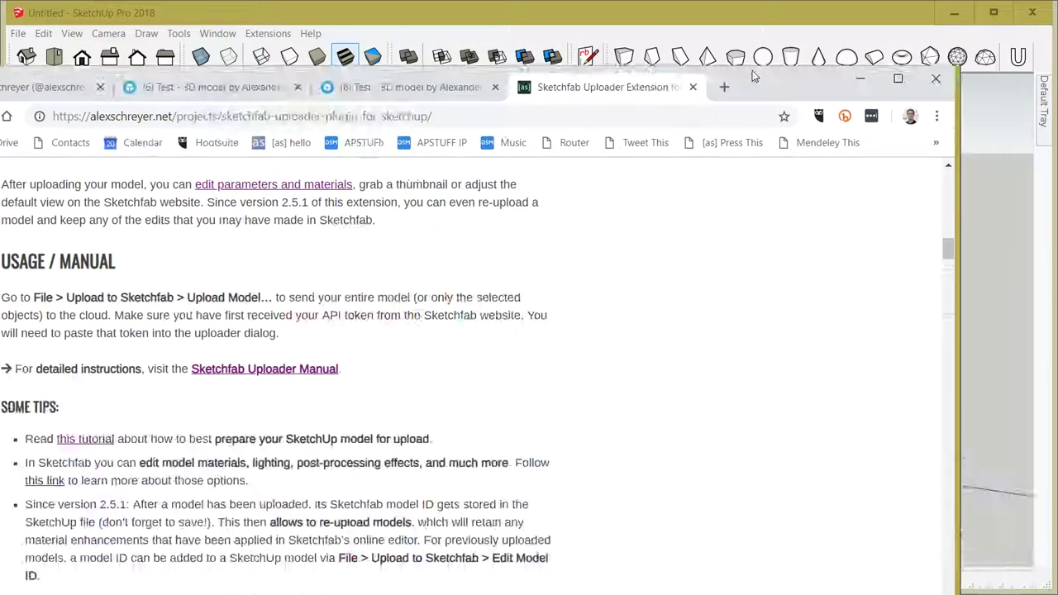
# Open the Sketchfab Uploader Manual and scroll through its re-uploading steps
pyautogui.click(399, 310)
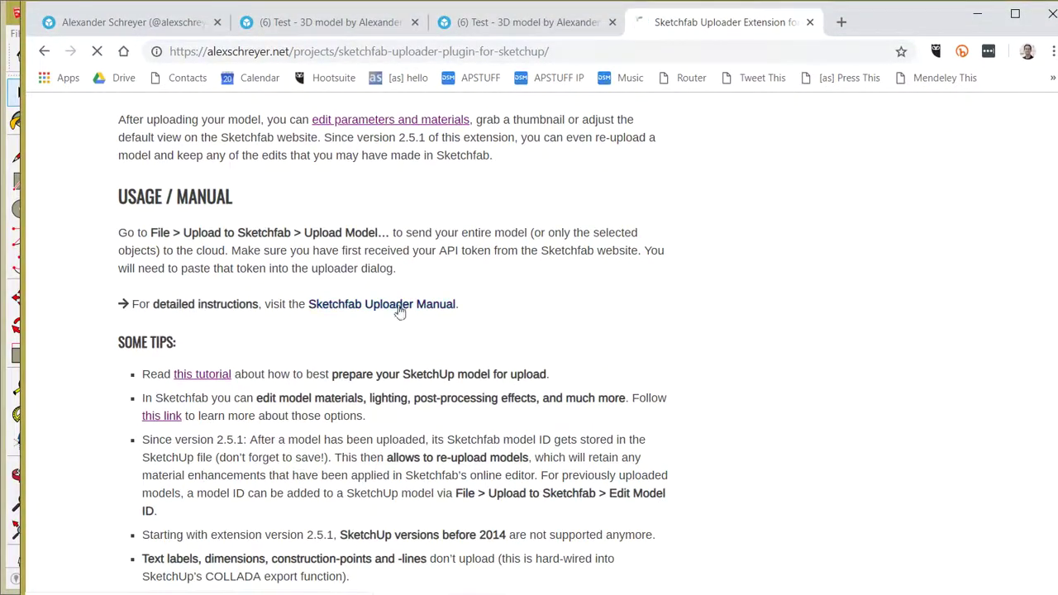
pyautogui.scroll(-6, 484, 364)
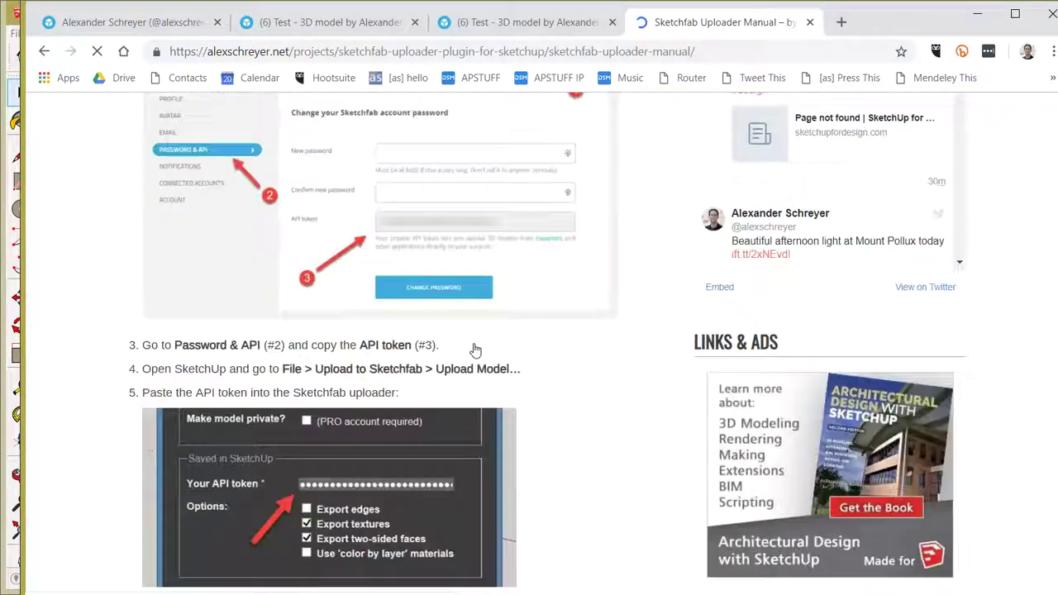
pyautogui.scroll(-15, 475, 350)
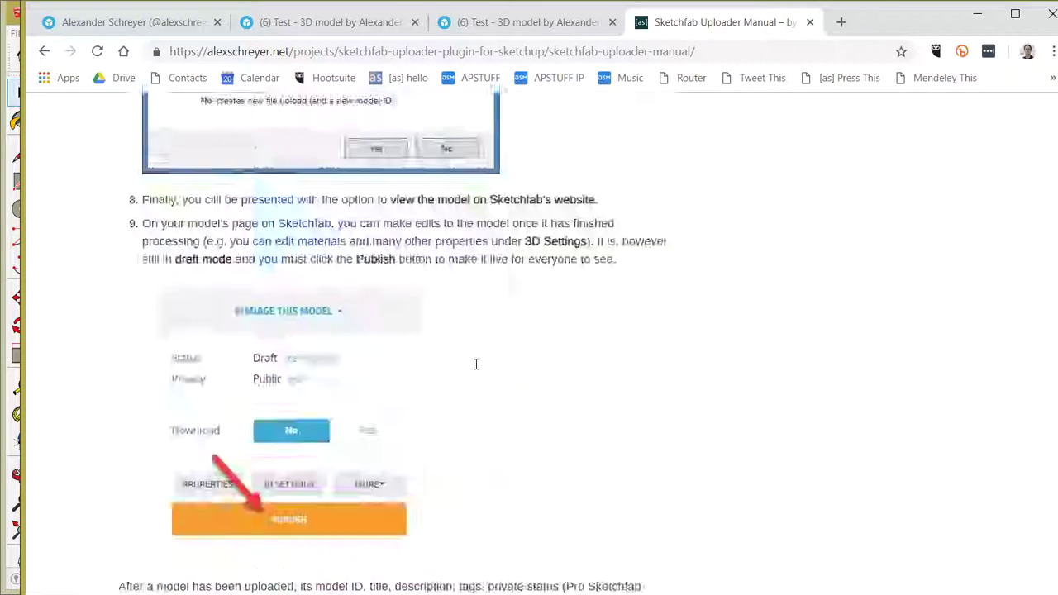
pyautogui.scroll(-6, 476, 364)
pyautogui.scroll(20, 482, 373)
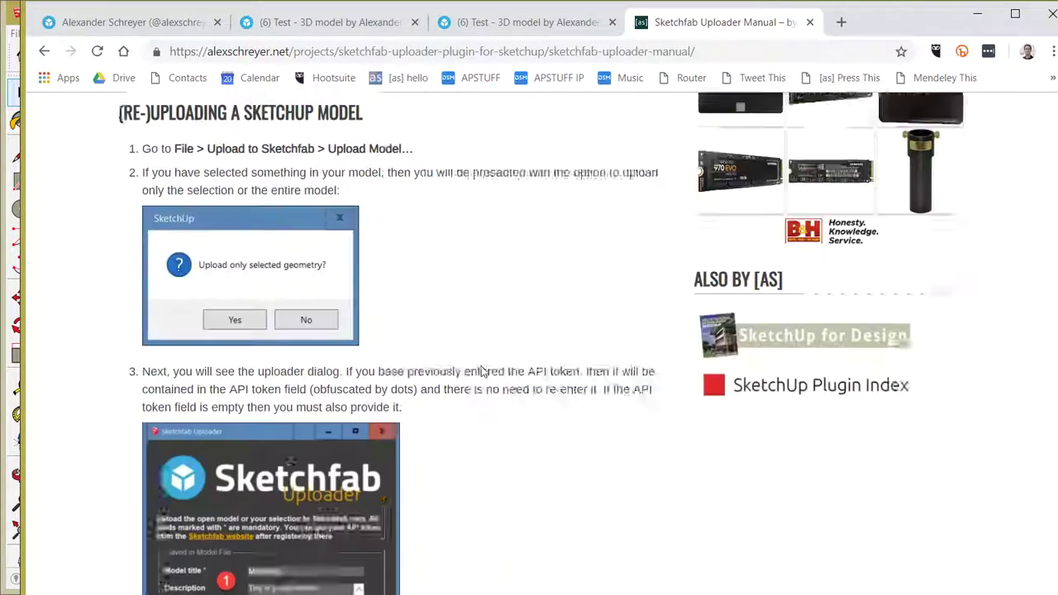
pyautogui.scroll(20, 482, 371)
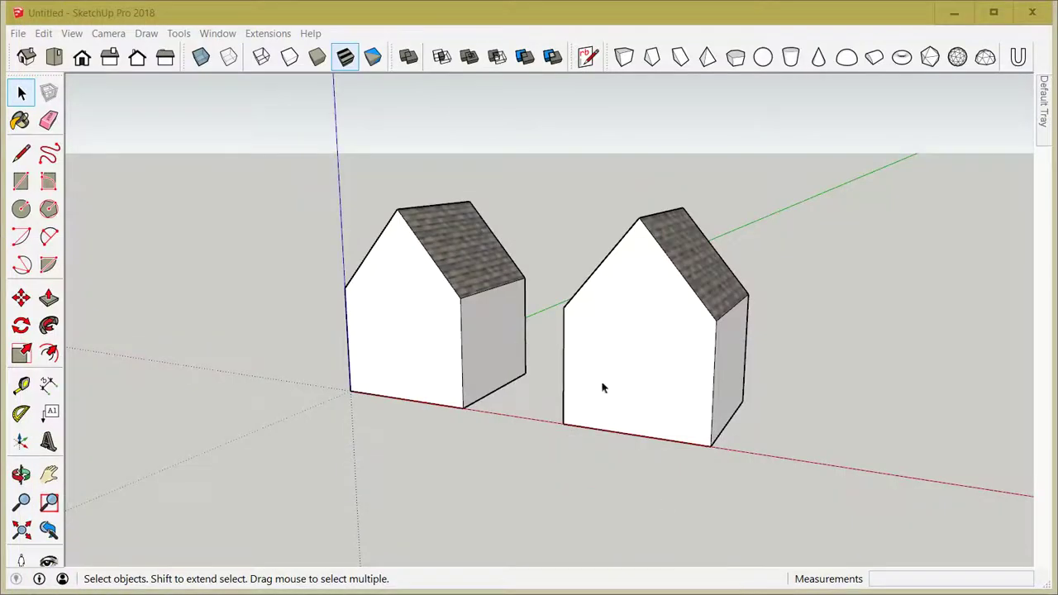
# Zoom in on the two shingle-roofed houses in SketchUp
pyautogui.scroll(3, 591, 278)
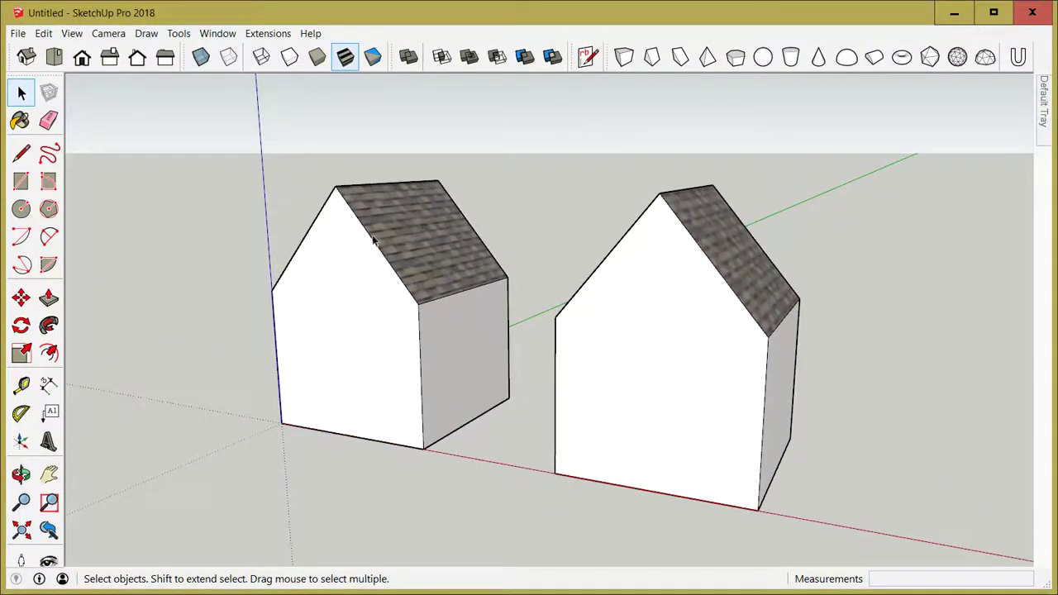